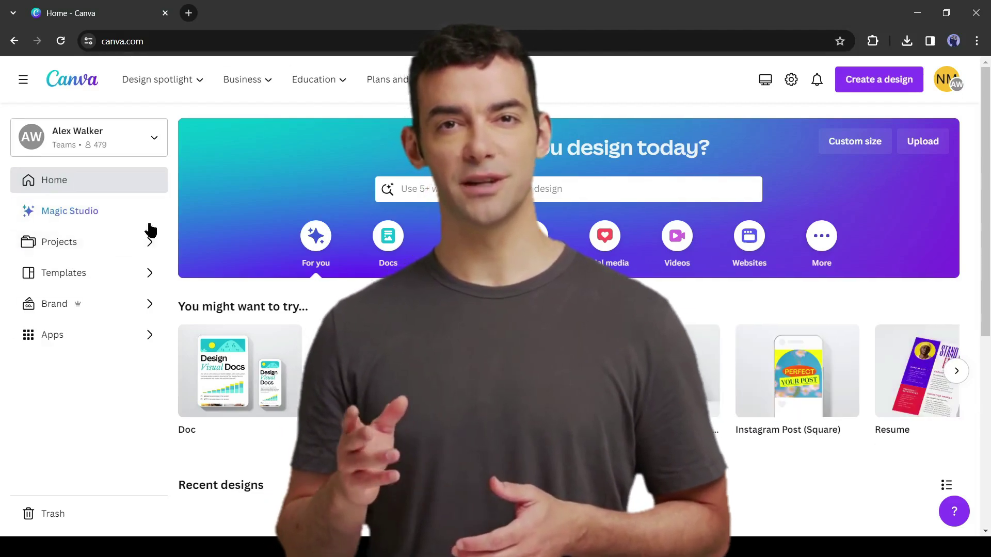
# Step: Open Magic Studio and advance the AI Apps carousel to the Murf AI voice card
pyautogui.click(91, 219)
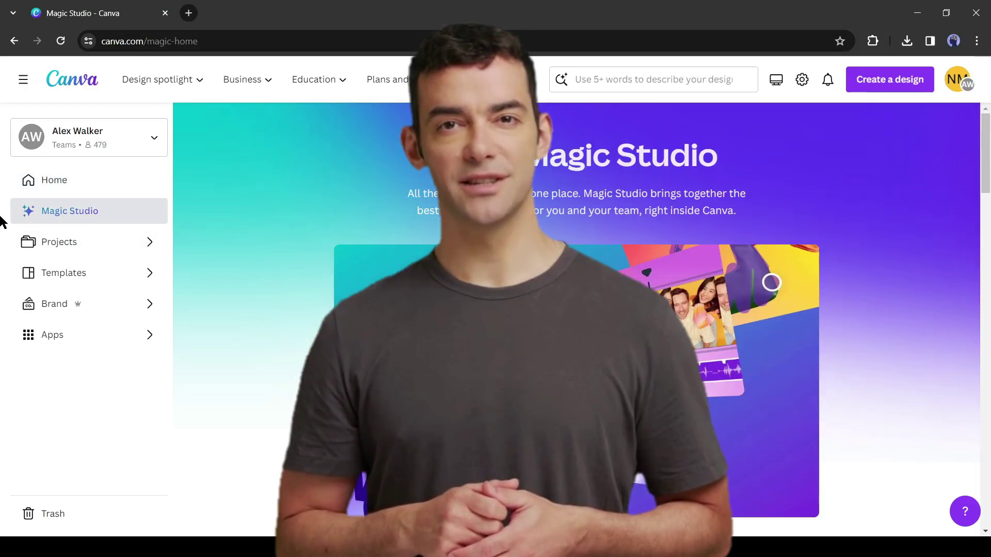
pyautogui.scroll(-5, 903, 315)
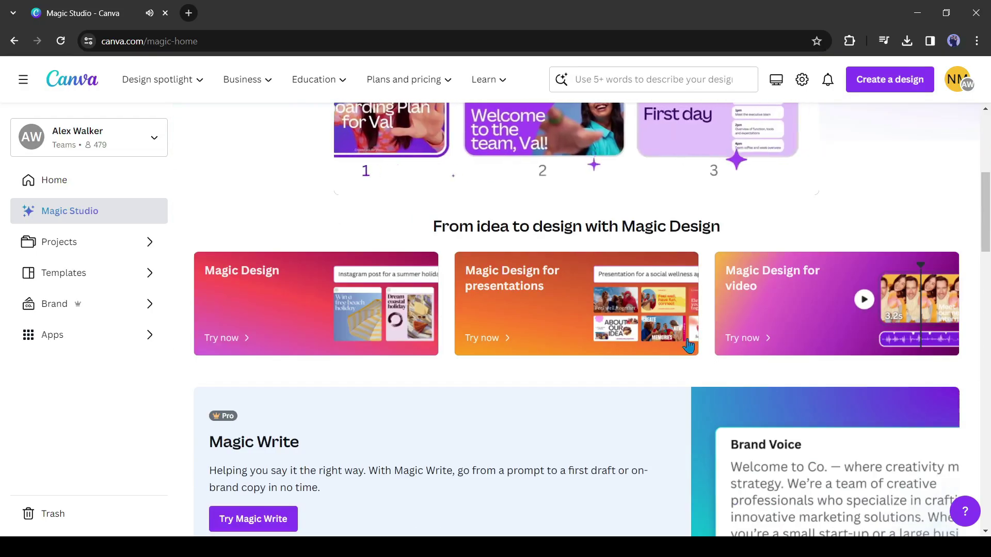
pyautogui.scroll(-1, 488, 365)
pyautogui.scroll(1, 306, 111)
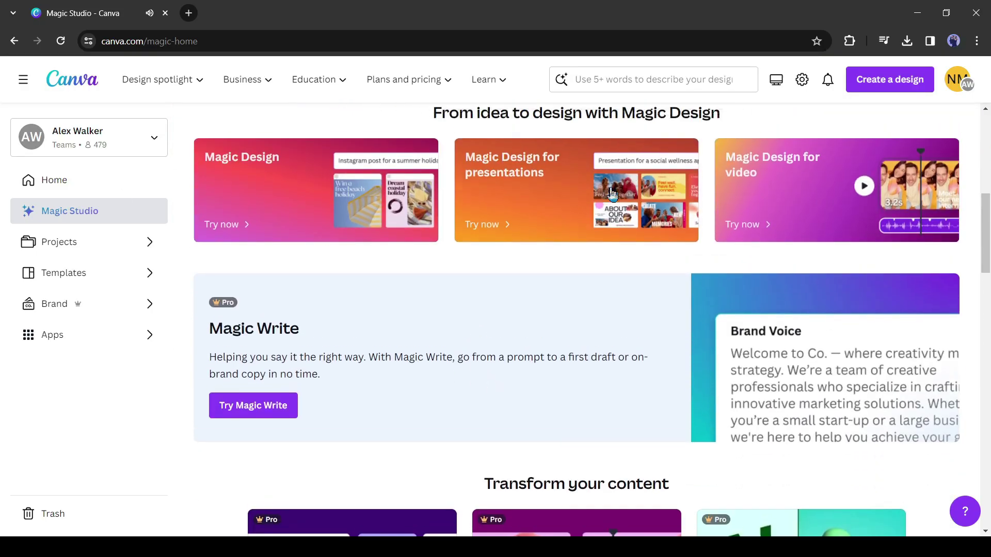
pyautogui.scroll(-5, 875, 321)
pyautogui.scroll(5, 852, 328)
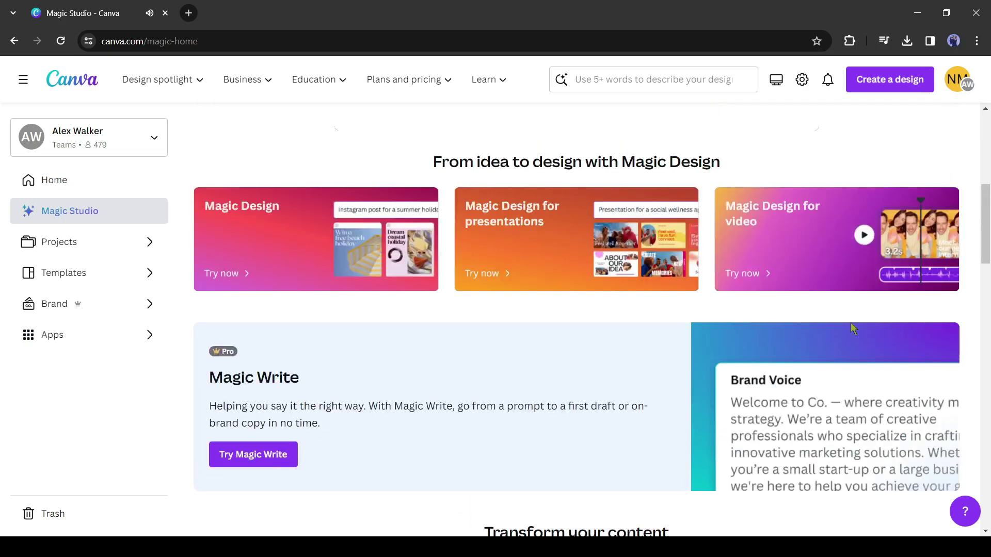
pyautogui.scroll(-4, 511, 280)
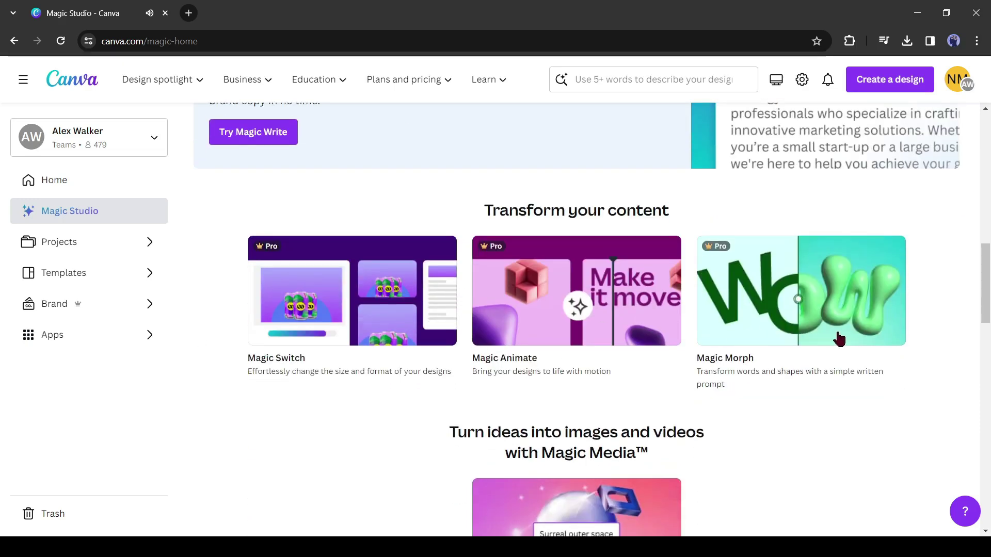
pyautogui.scroll(-3, 839, 339)
pyautogui.scroll(-5, 521, 418)
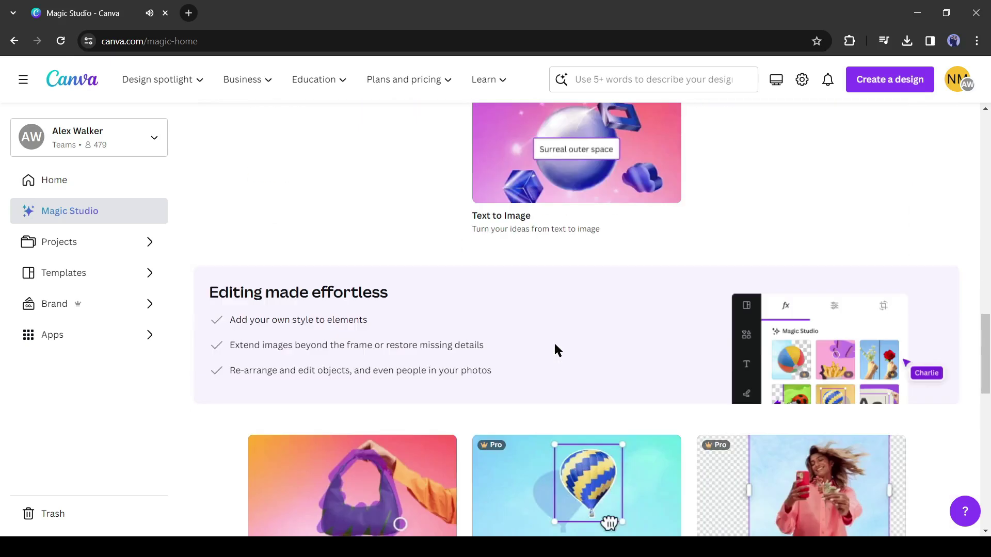
pyautogui.scroll(-2, 811, 283)
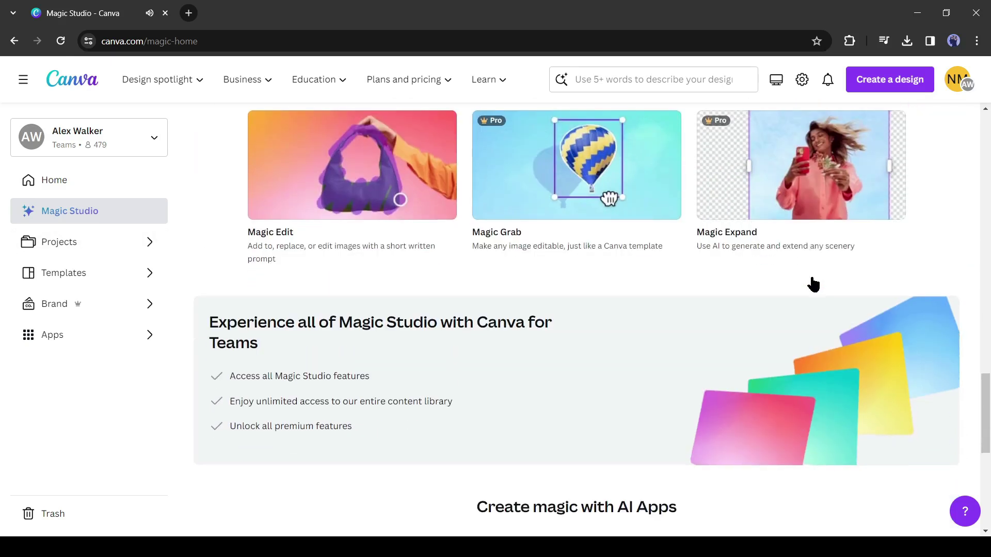
pyautogui.scroll(-3, 811, 284)
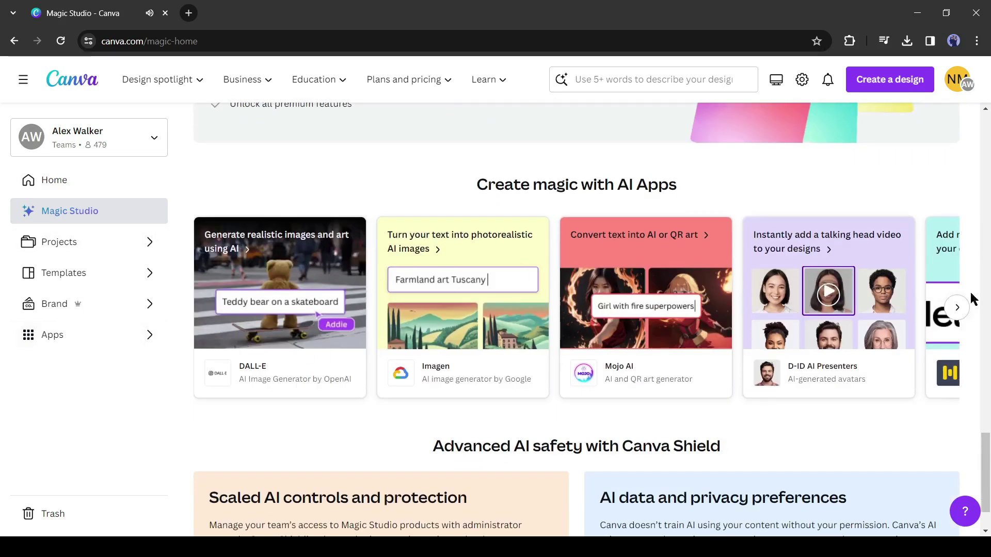
pyautogui.click(957, 308)
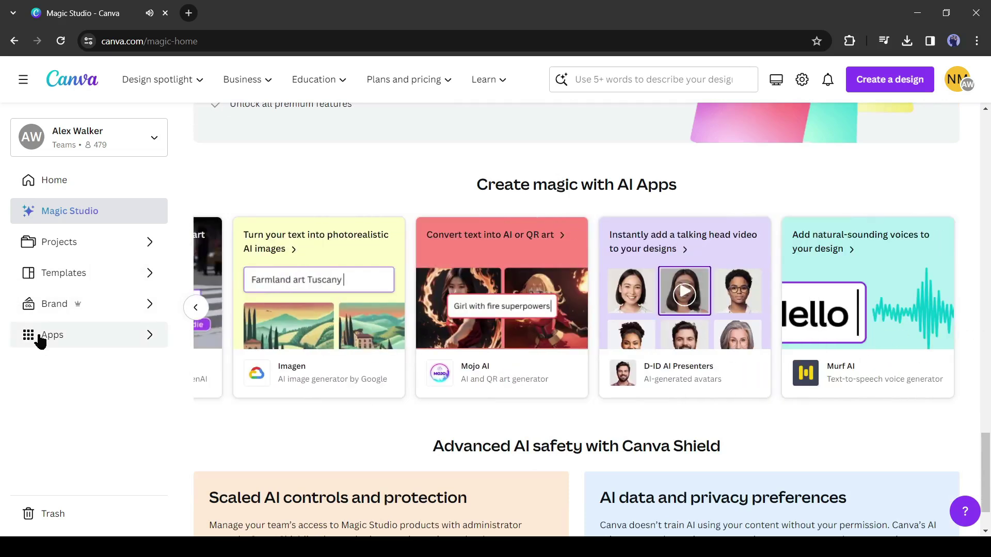
# Step: Generate 'a cute cat' images with Magic Media, reached through the Apps directory
pyautogui.click(86, 339)
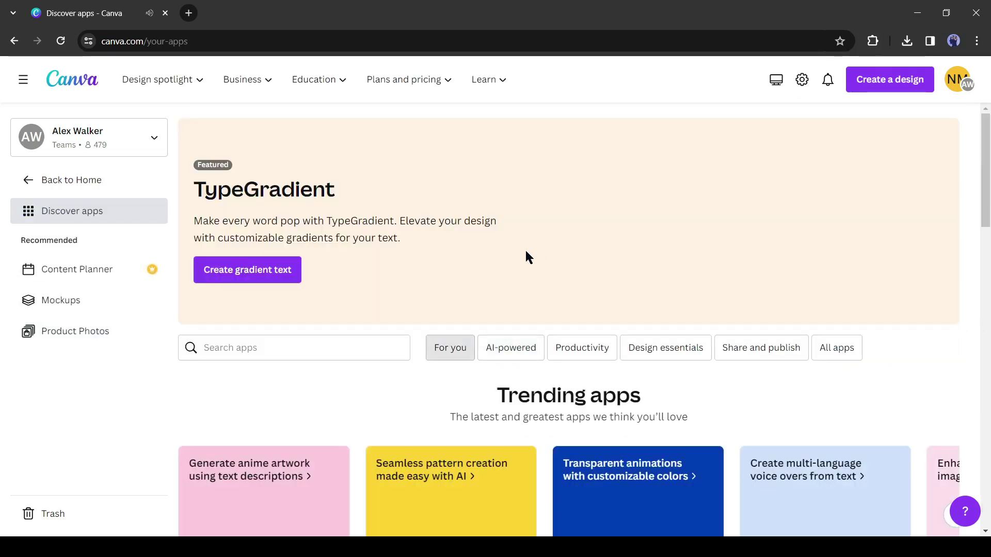
pyautogui.scroll(-3, 525, 252)
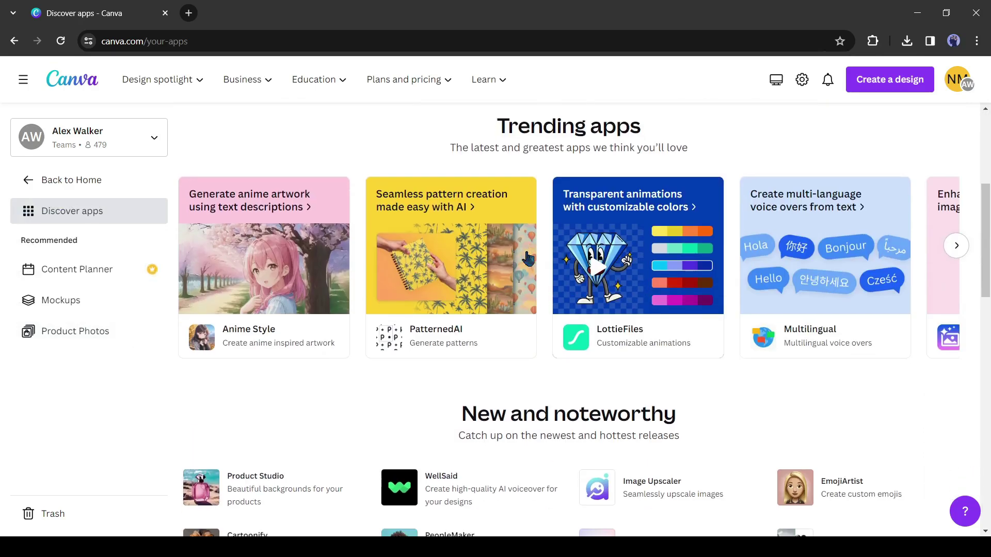
pyautogui.scroll(-4, 526, 258)
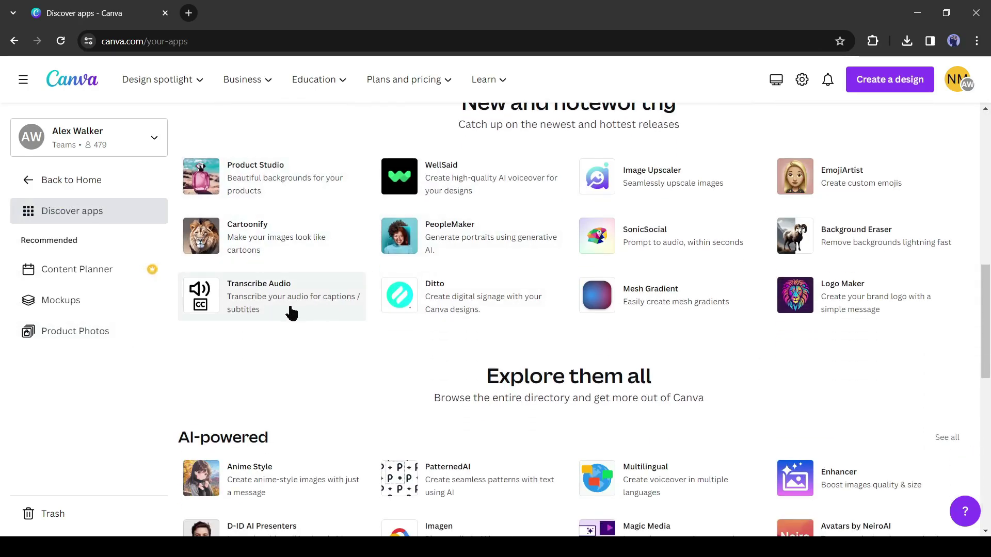
pyautogui.scroll(-3, 890, 319)
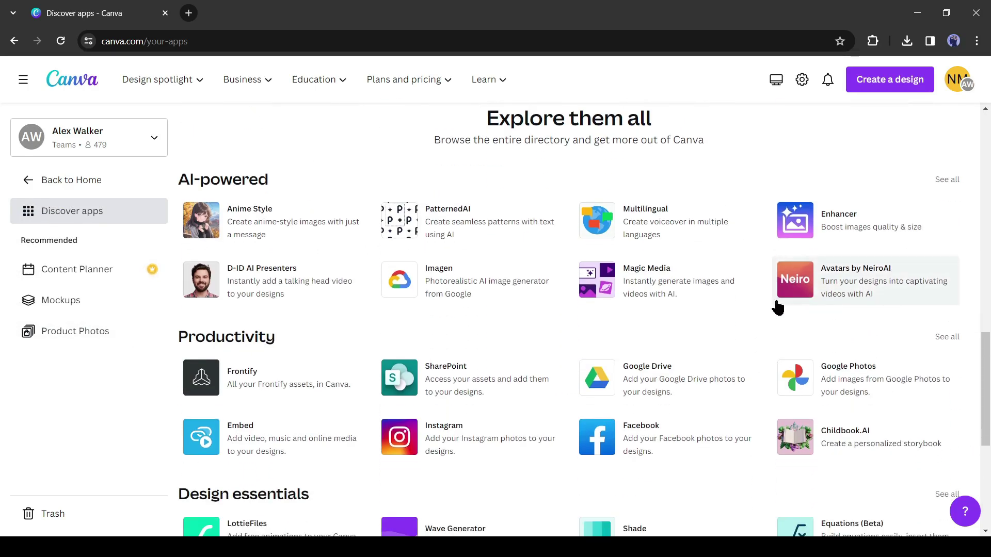
pyautogui.scroll(-1, 421, 305)
pyautogui.scroll(-2, 421, 305)
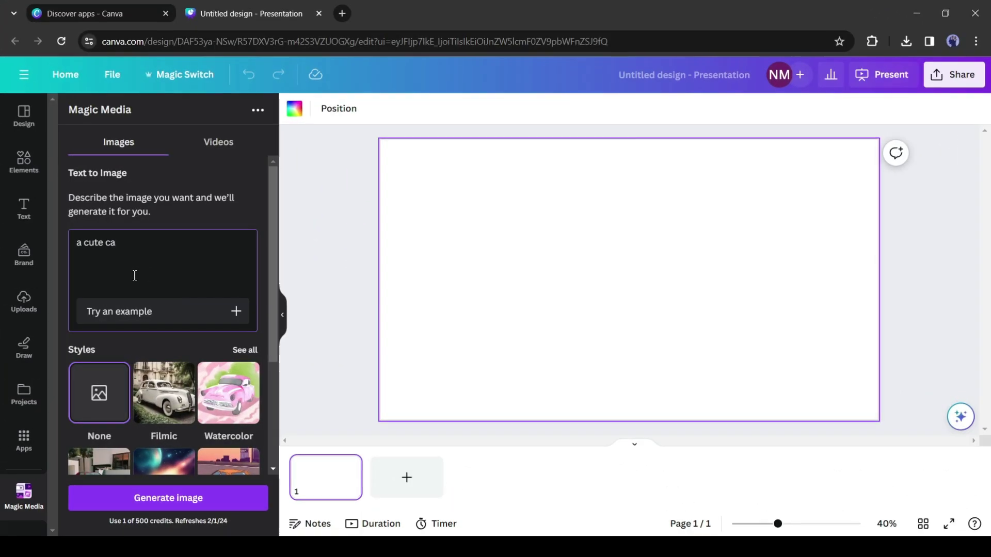
pyautogui.write('t')
pyautogui.click(218, 498)
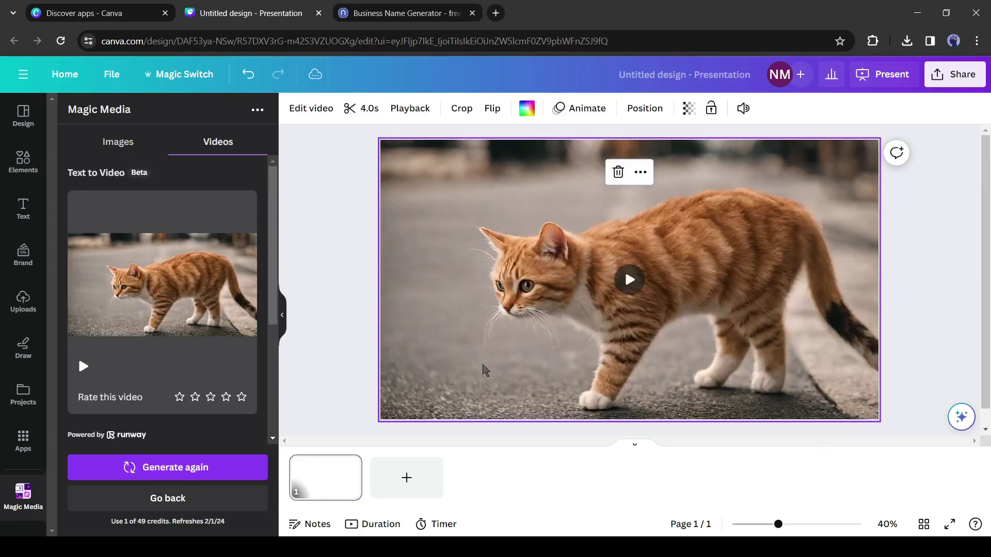
pyautogui.press('space')
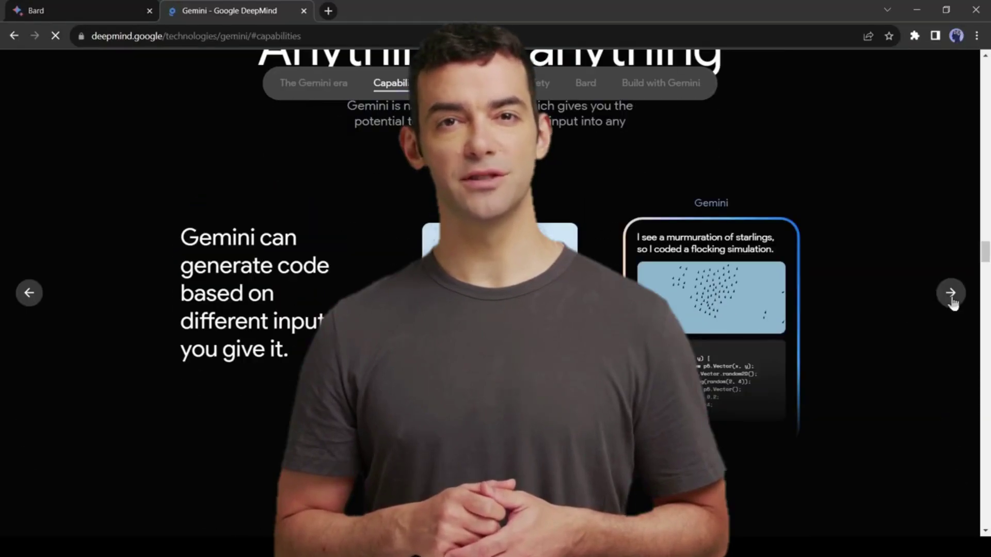
pyautogui.scroll(-5, 952, 301)
pyautogui.scroll(-5, 952, 301)
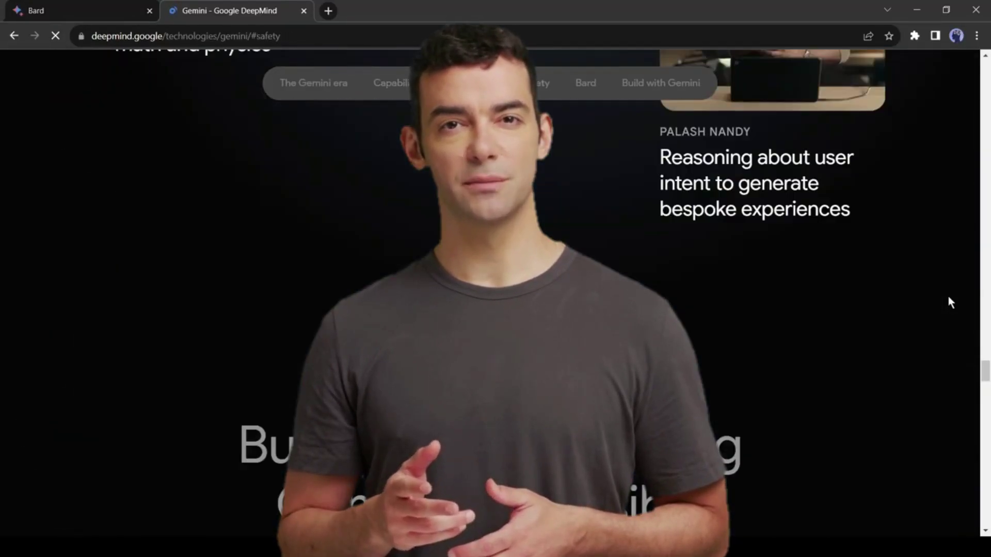
pyautogui.scroll(-5, 951, 301)
pyautogui.scroll(-2, 951, 302)
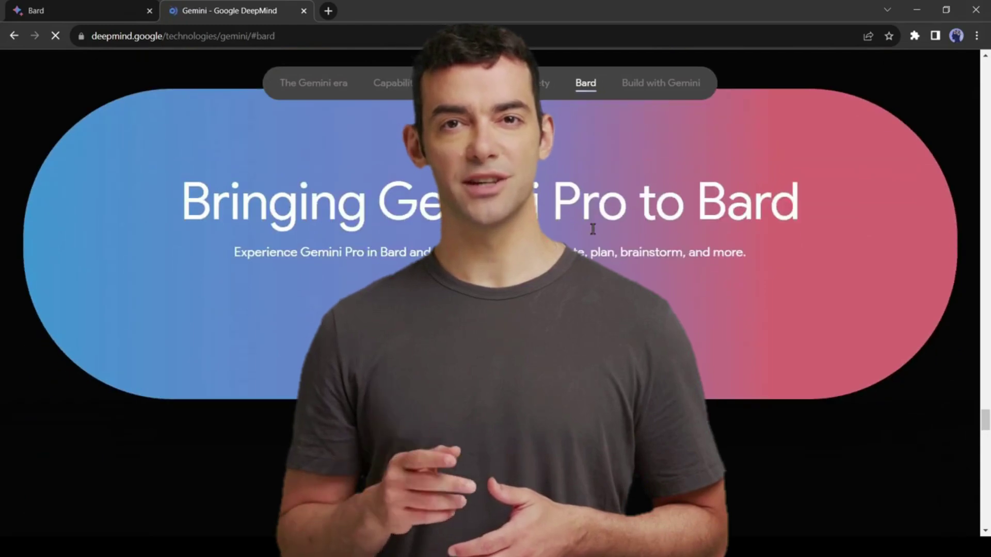
# Step: Highlight the Gemini Pro heading and subtitle on the DeepMind page, then deselect it
pyautogui.moveTo(188, 199); pyautogui.dragTo(747, 255)
pyautogui.click(747, 255)
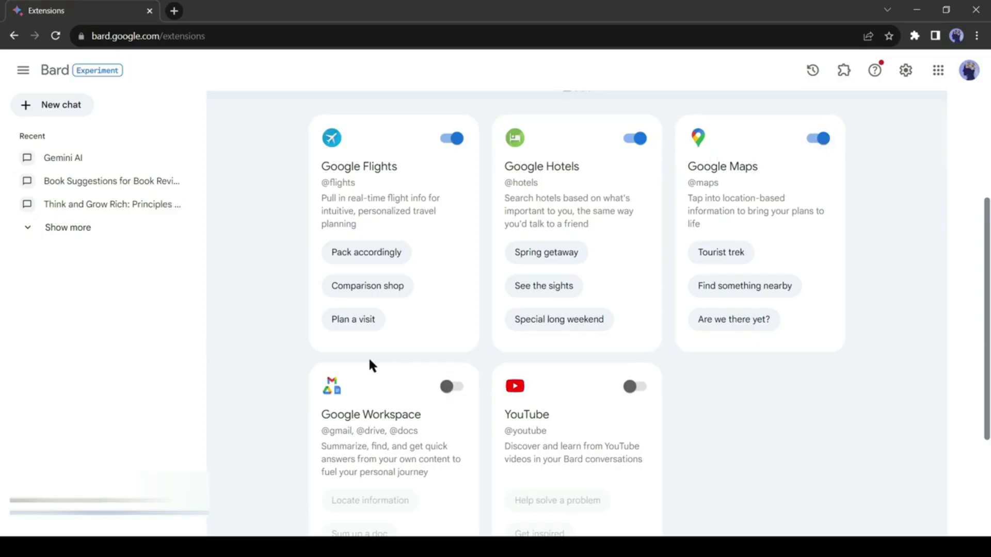
# Step: Enable the Google Workspace extension and double-check Bard's response against Google Search
pyautogui.click(446, 387)
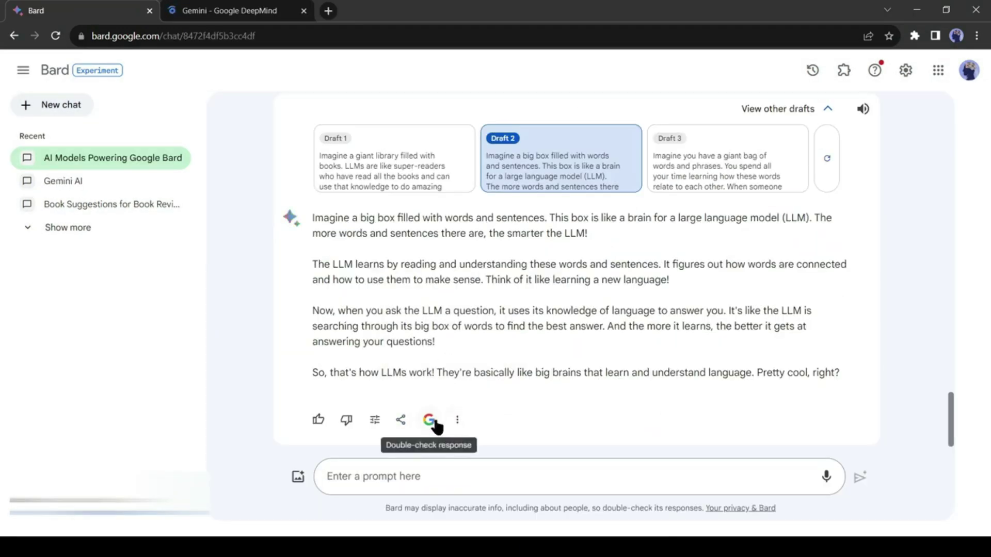
pyautogui.click(430, 420)
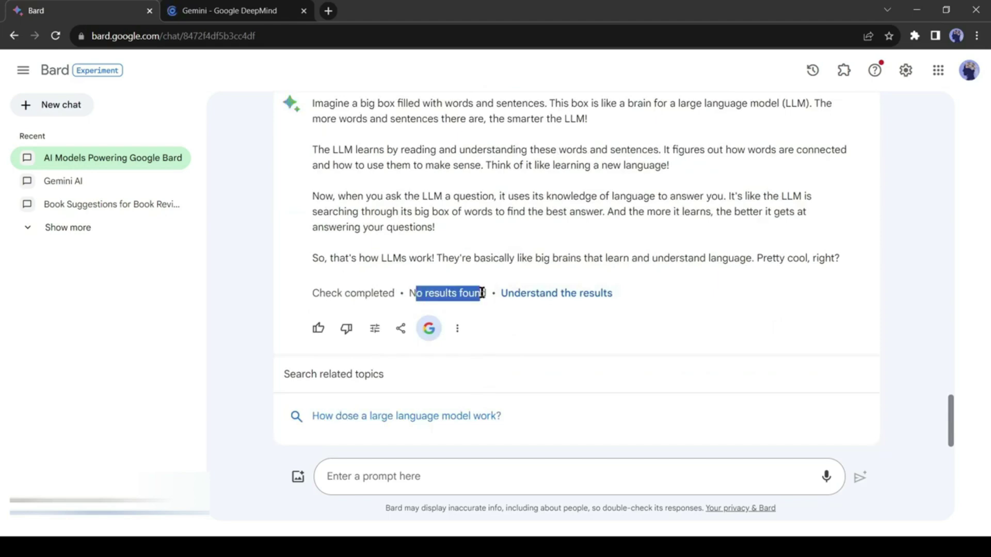
pyautogui.click(566, 301)
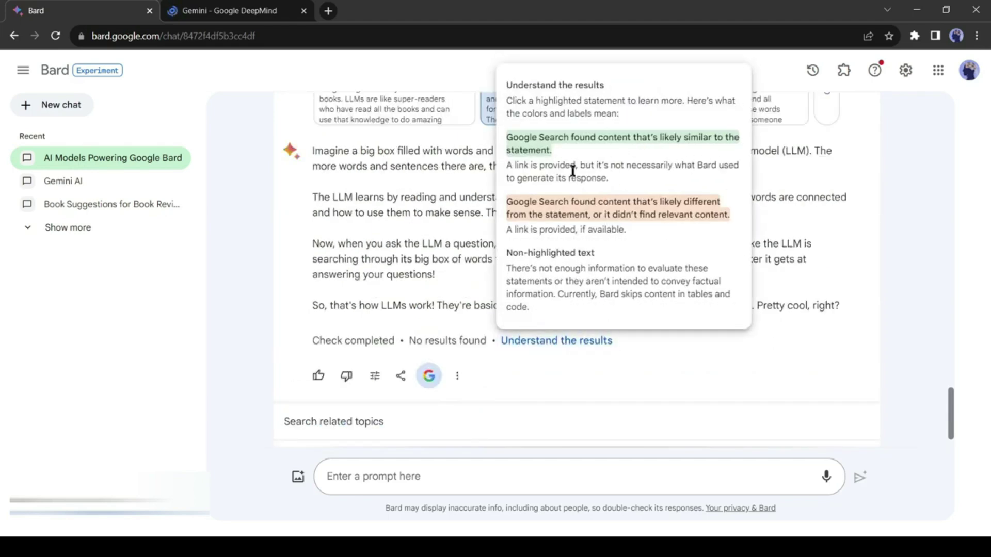
pyautogui.scroll(4, 233, 308)
pyautogui.scroll(2, 454, 277)
pyautogui.scroll(-10, 453, 276)
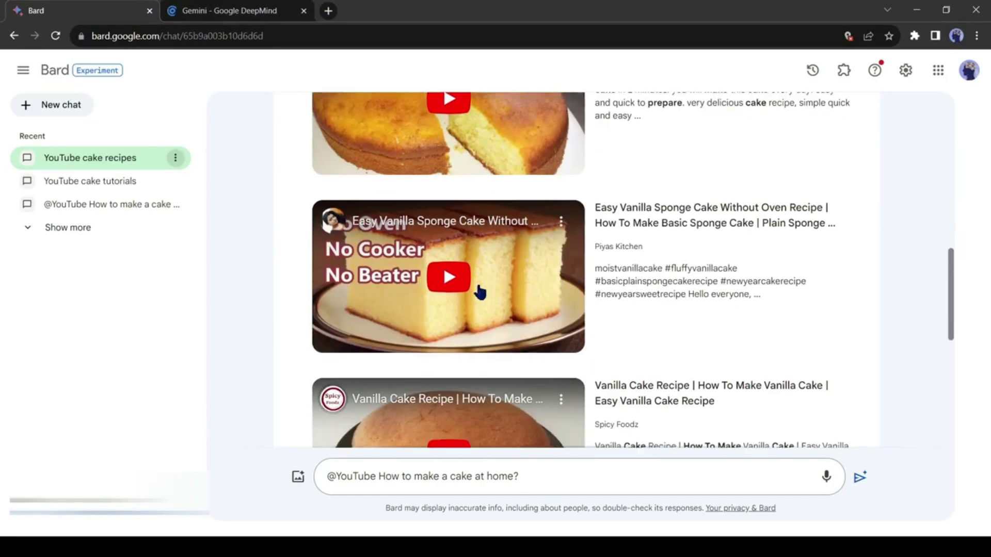
pyautogui.scroll(-6, 488, 297)
pyautogui.scroll(10, 481, 282)
pyautogui.write('to make a cake at home?')
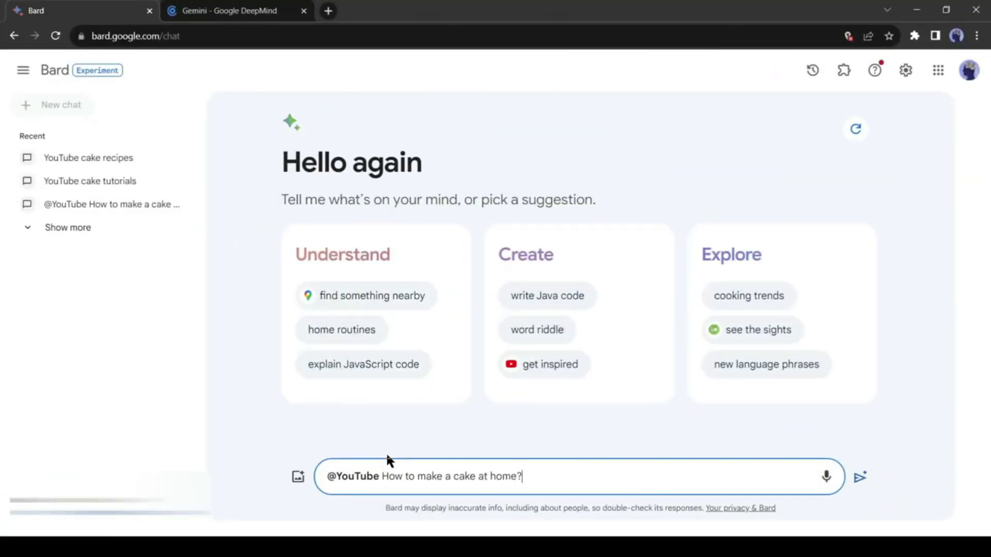
# Step: Have Bard summarise the Tasty cake YouTube video, then ask what's in the whiteboard image
pyautogui.press('Return')
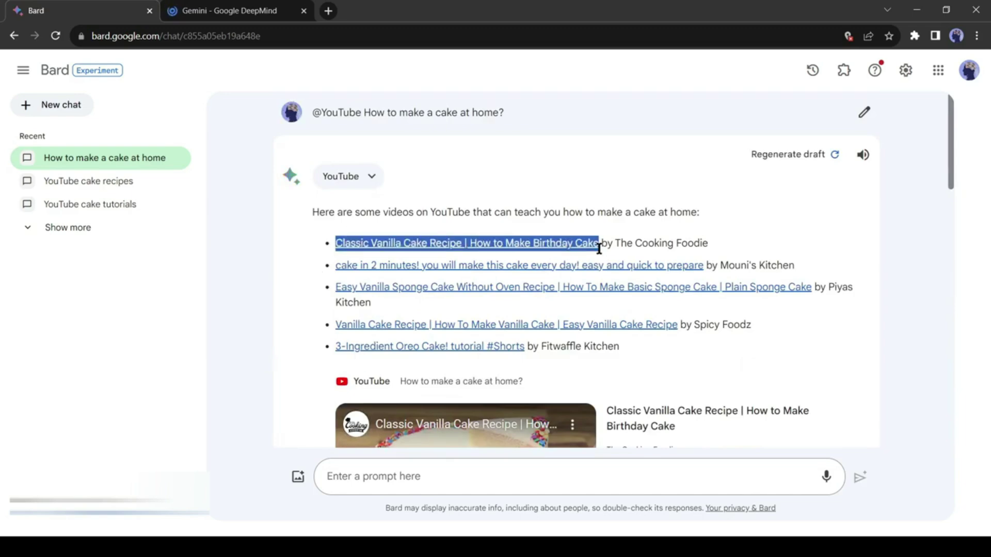
pyautogui.press('Return')
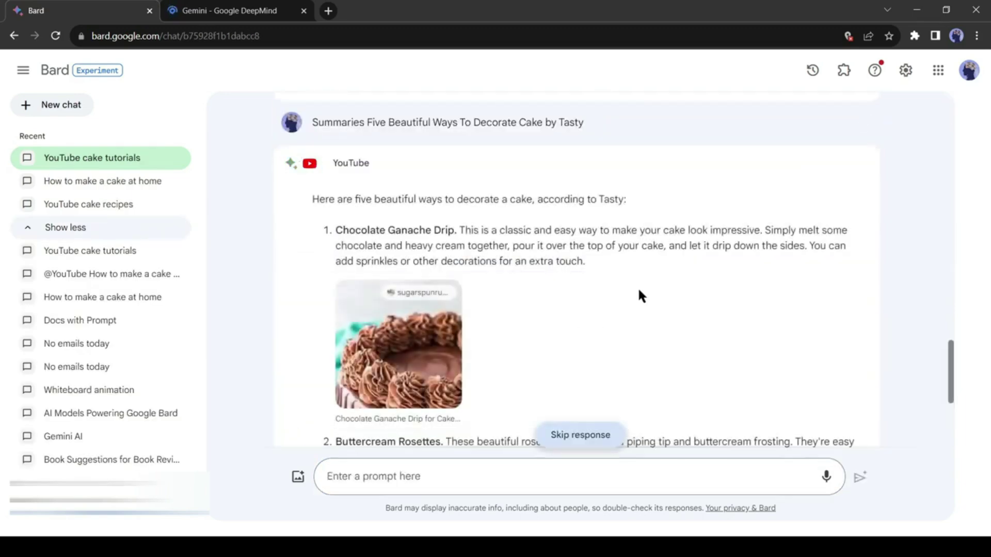
pyautogui.scroll(-5, 640, 295)
pyautogui.scroll(-4, 639, 287)
pyautogui.scroll(2, 470, 343)
pyautogui.scroll(5, 489, 250)
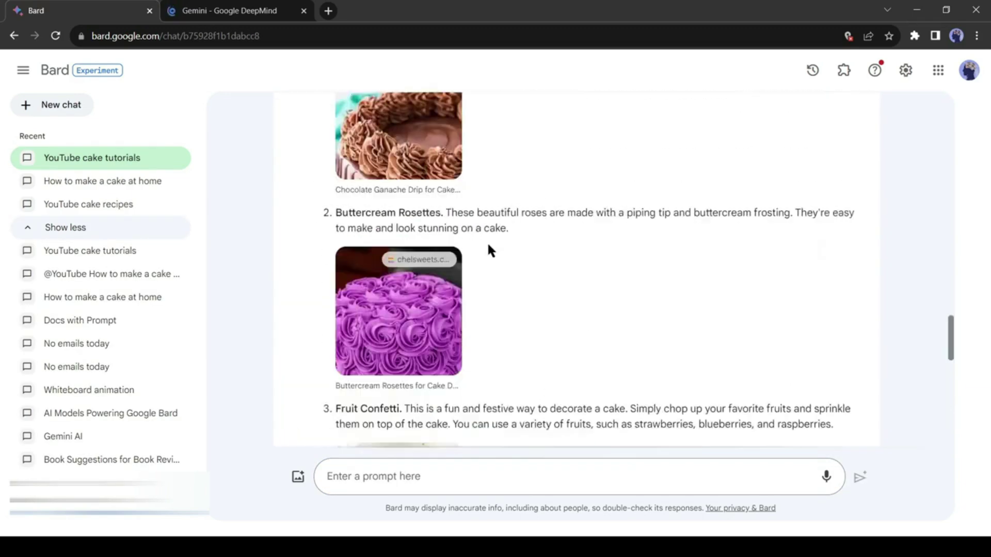
pyautogui.scroll(-8, 434, 371)
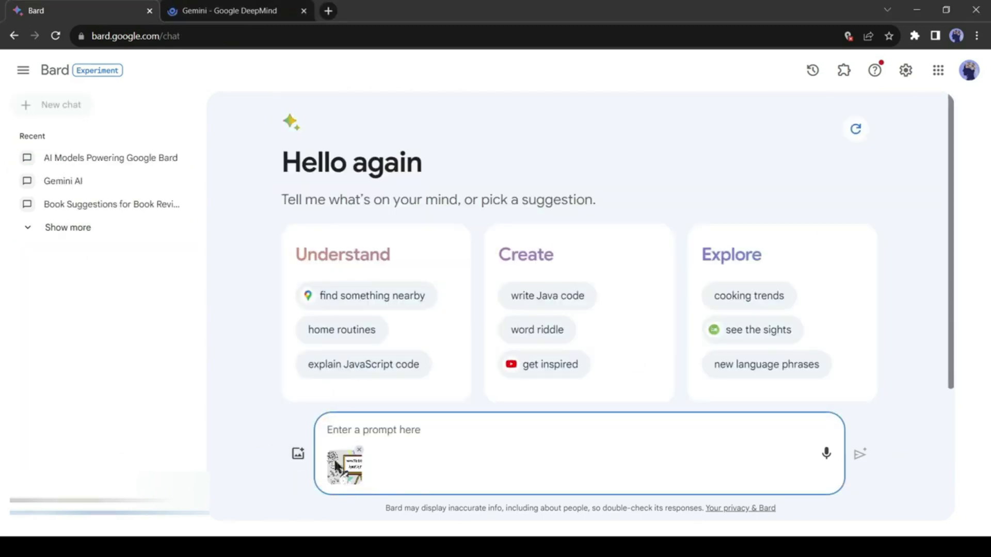
pyautogui.write("What's in the ")
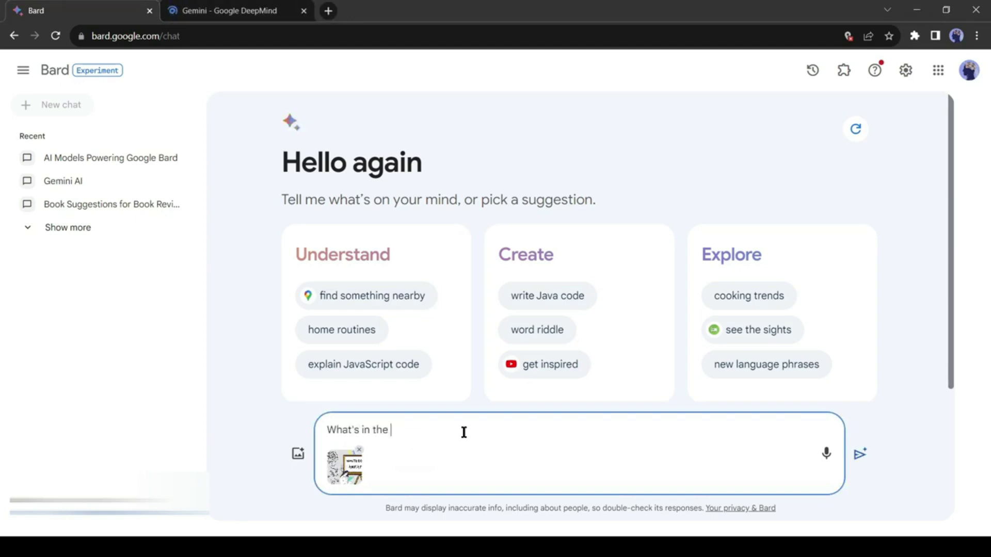
pyautogui.write('attachment?')
pyautogui.press('Return')
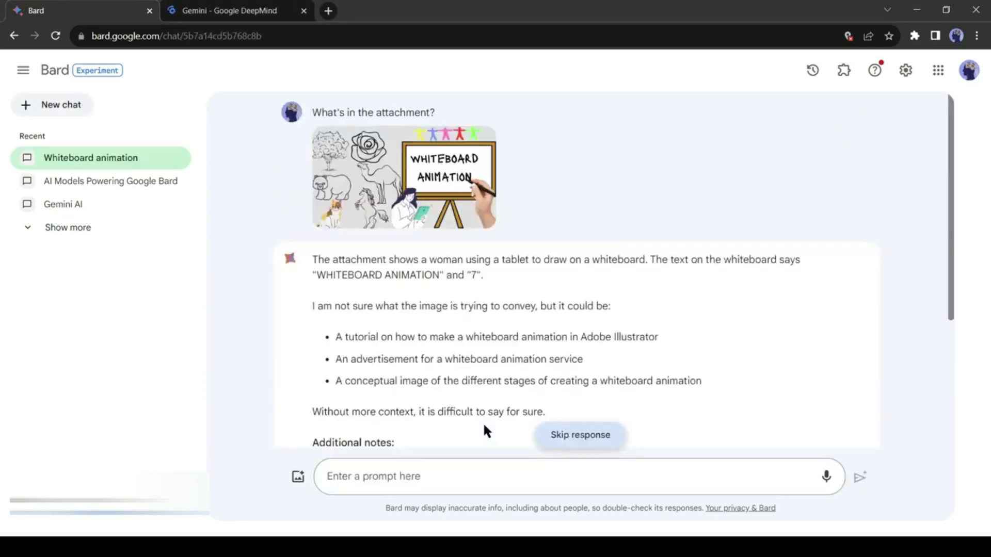
pyautogui.scroll(-1, 608, 286)
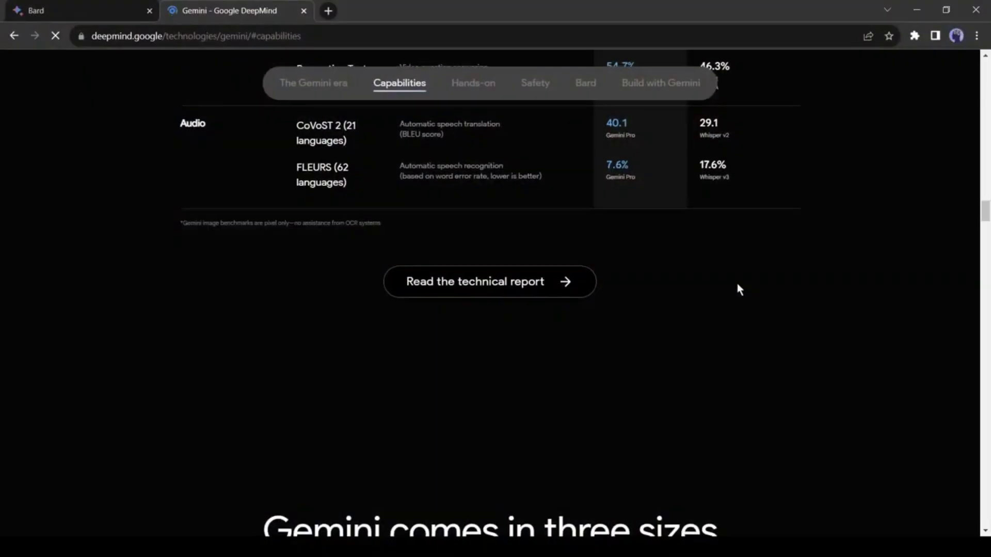
pyautogui.scroll(-3, 737, 281)
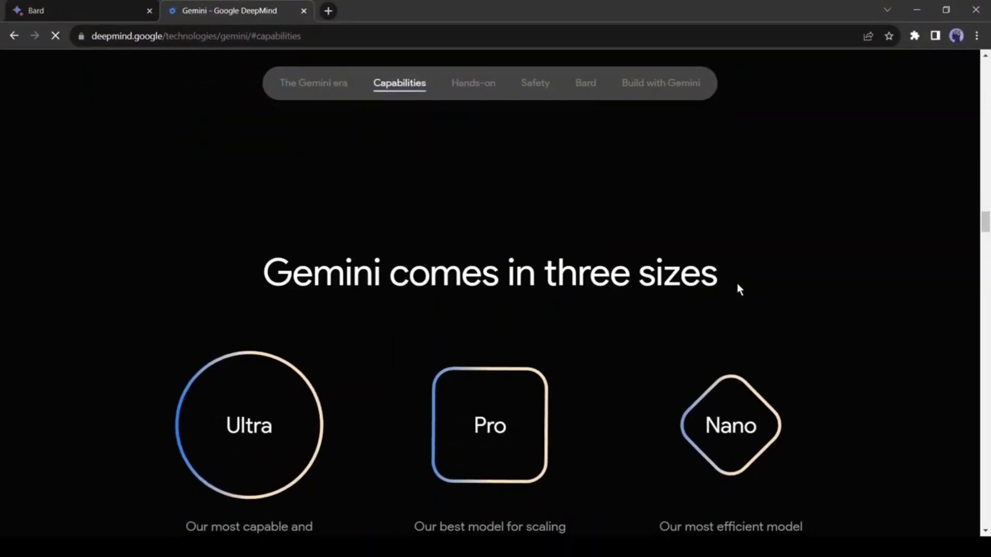
pyautogui.scroll(-1, 737, 289)
pyautogui.scroll(-1, 738, 289)
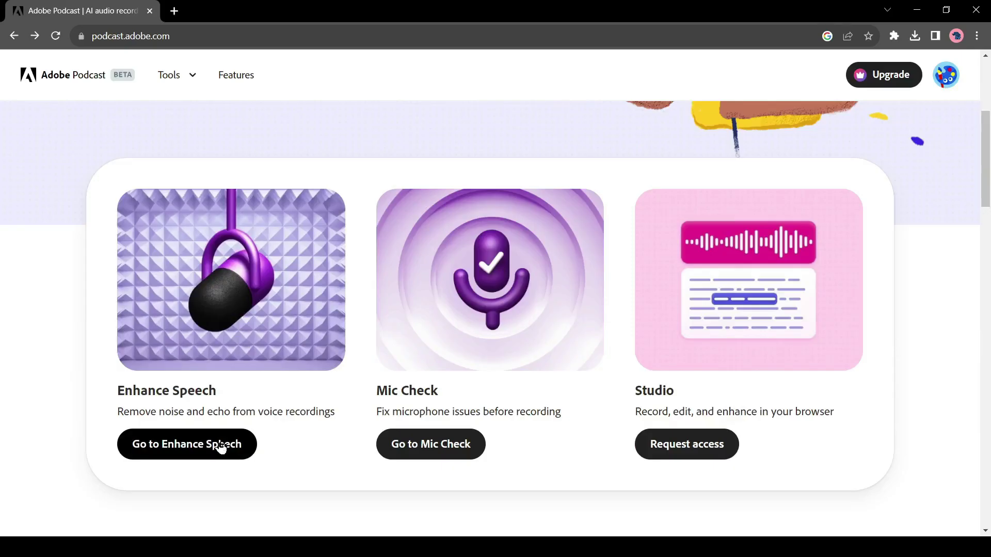
# Step: Enhance Test Audio.wav with Enhance Speech, then switch enhancement off to hear the original
pyautogui.click(189, 445)
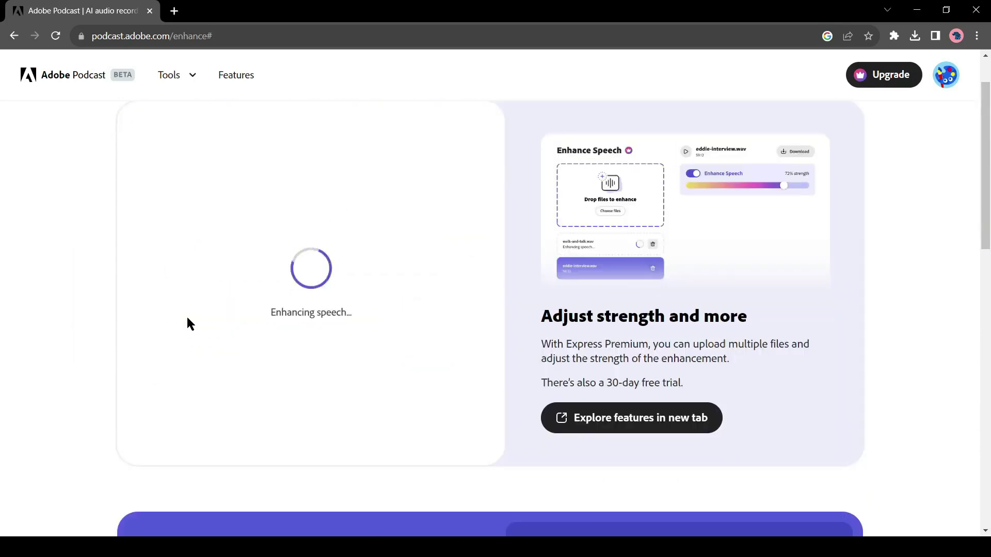
pyautogui.click(261, 354)
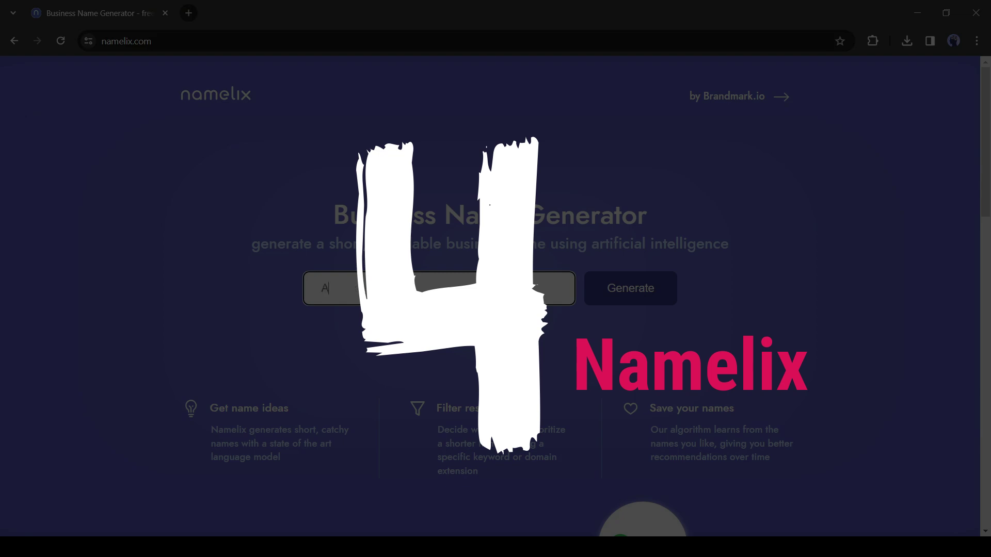
pyautogui.write('ol')
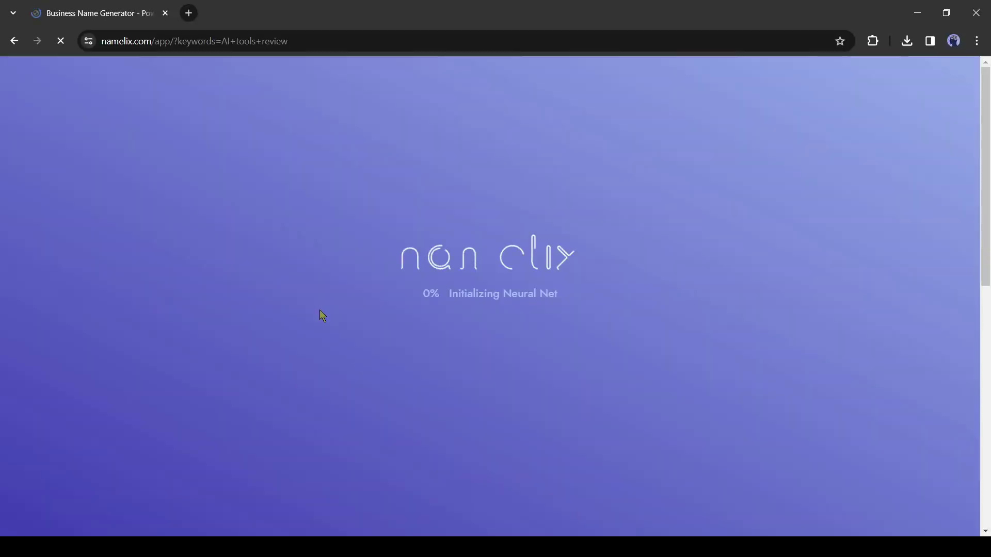
# Step: Generate Brandable-style names for 'AI tools review' using the default randomness
pyautogui.click(644, 250)
pyautogui.click(353, 308)
pyautogui.write('We reviews all kinds of AI tools on our YouTube channel')
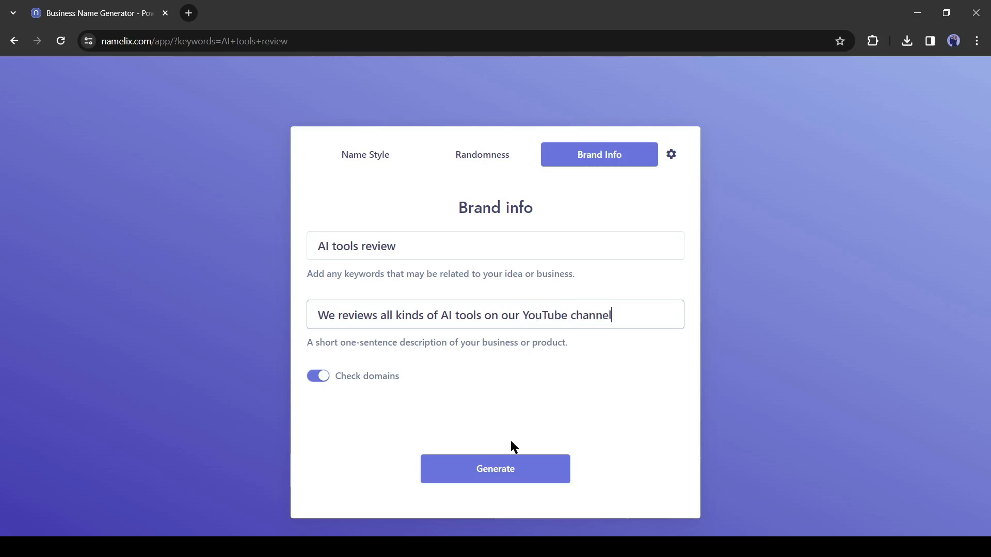
pyautogui.click(506, 467)
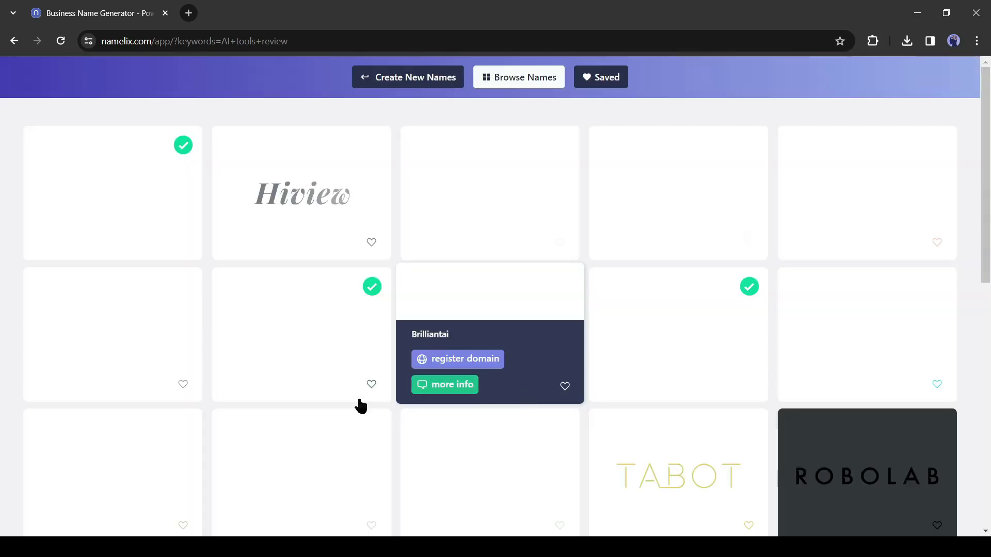
pyautogui.scroll(-4, 126, 380)
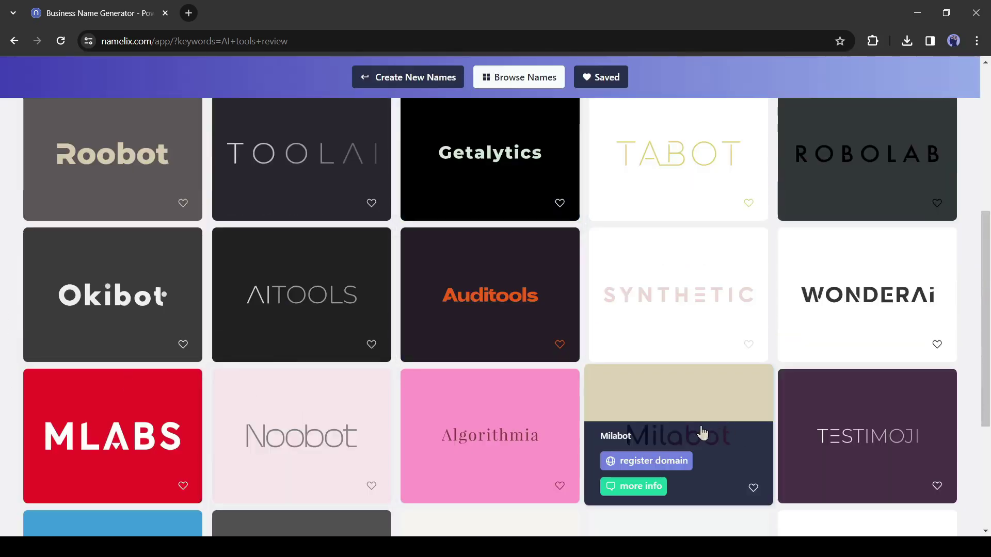
pyautogui.scroll(-1, 700, 434)
pyautogui.scroll(-2, 654, 434)
pyautogui.scroll(-1, 654, 434)
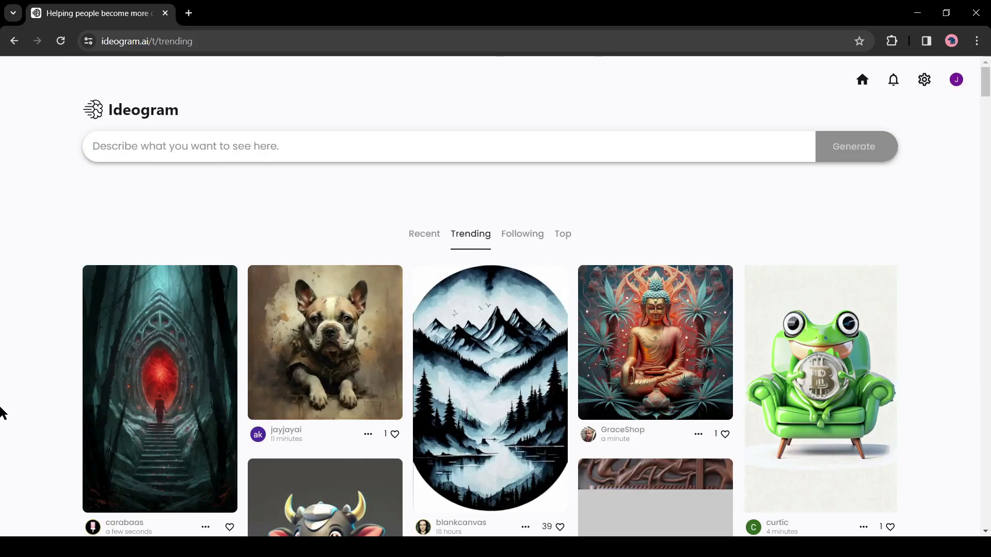
pyautogui.scroll(-2, 1, 413)
pyautogui.scroll(-1, 2, 413)
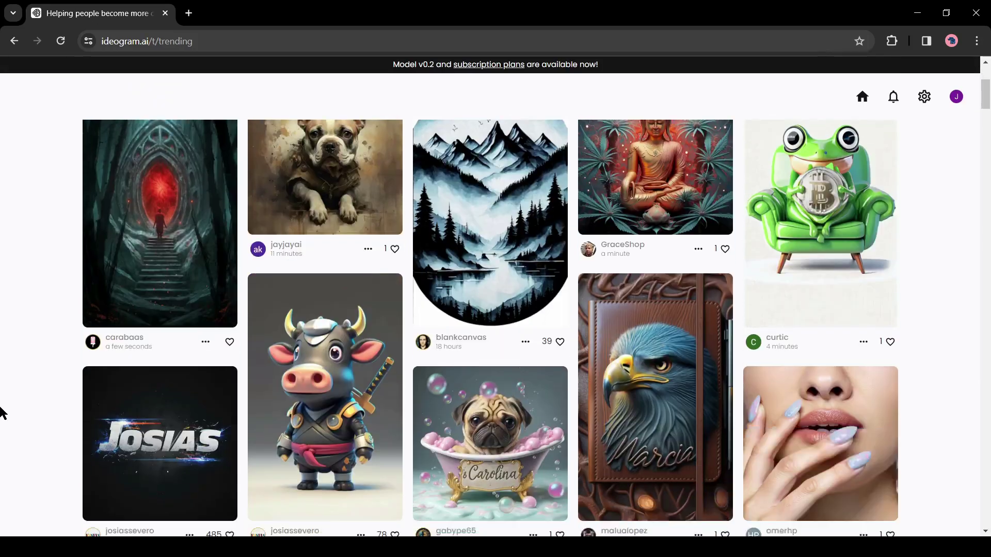
pyautogui.scroll(-2, 2, 413)
pyautogui.scroll(-3, 400, 368)
pyautogui.scroll(-1, 401, 372)
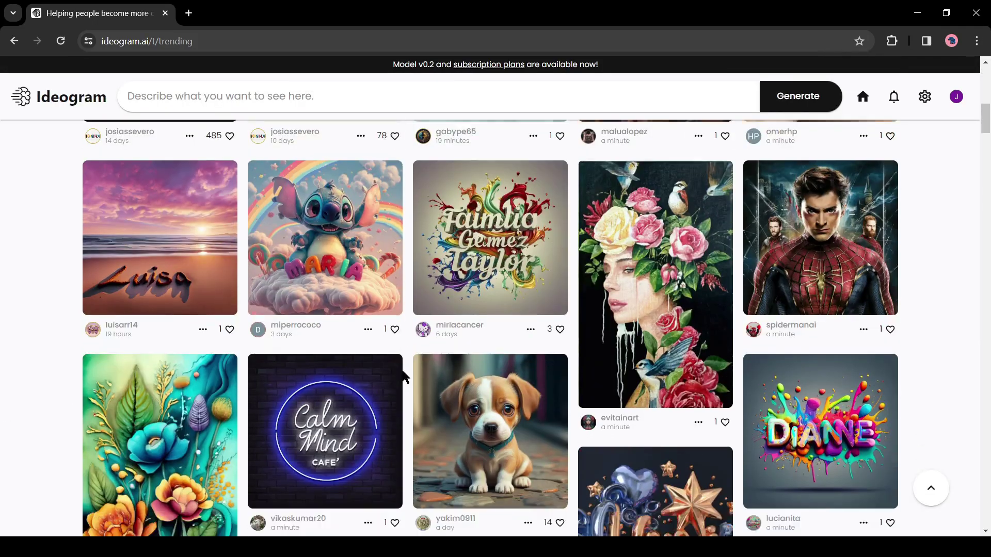
pyautogui.scroll(-3, 402, 371)
pyautogui.scroll(-2, 402, 371)
pyautogui.scroll(-2, 402, 372)
pyautogui.scroll(-1, 402, 371)
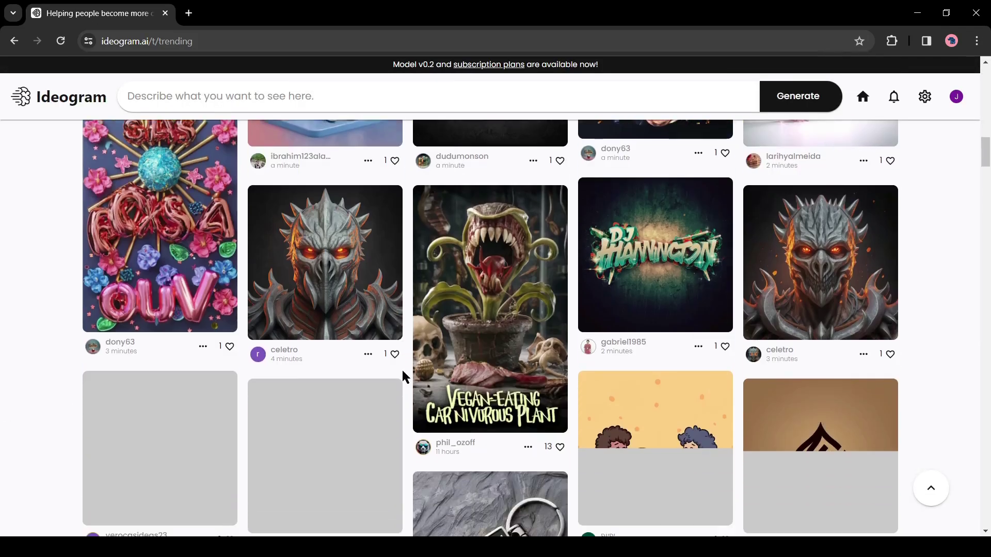
pyautogui.scroll(-1, 402, 371)
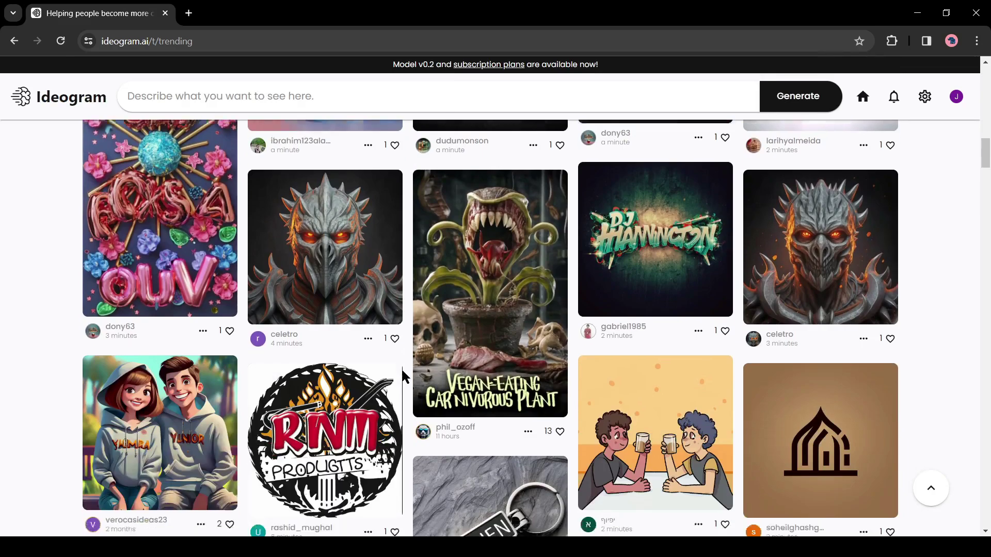
pyautogui.scroll(-2, 402, 371)
pyautogui.scroll(-2, 401, 370)
pyautogui.scroll(2, 401, 371)
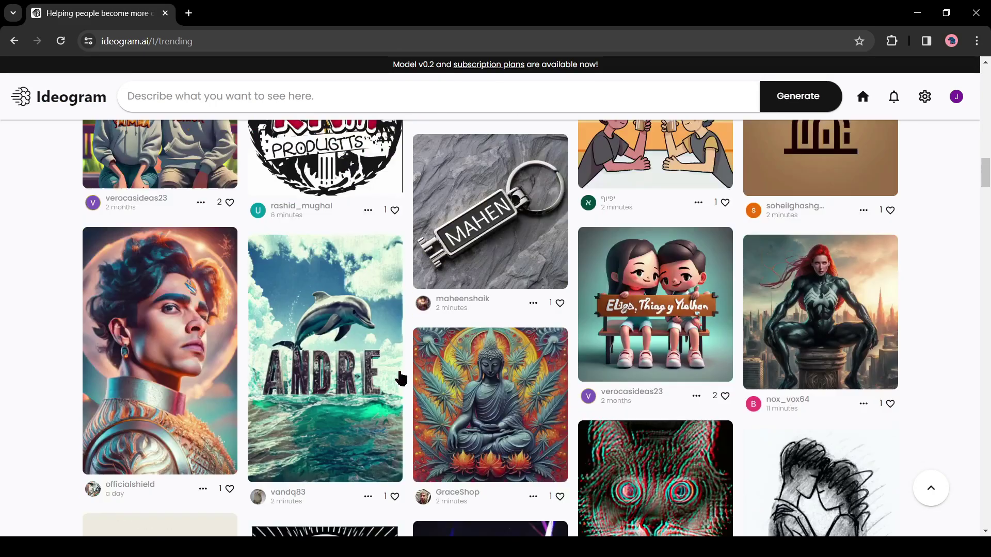
pyautogui.scroll(5, 402, 371)
pyautogui.scroll(5, 402, 370)
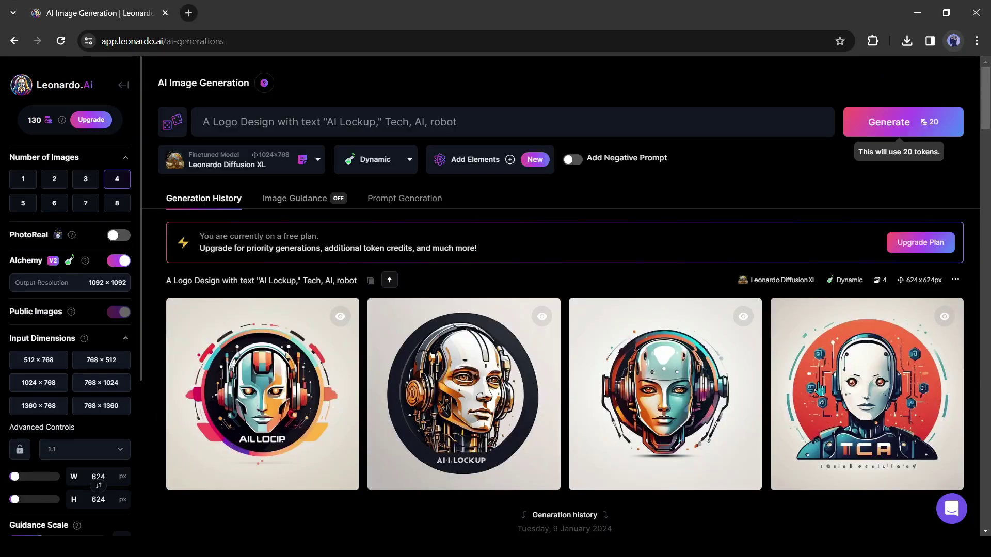
pyautogui.scroll(-2, 318, 418)
# Step: View the second robot logo full-size, browse the other generated logos, then close the viewer
pyautogui.click(490, 262)
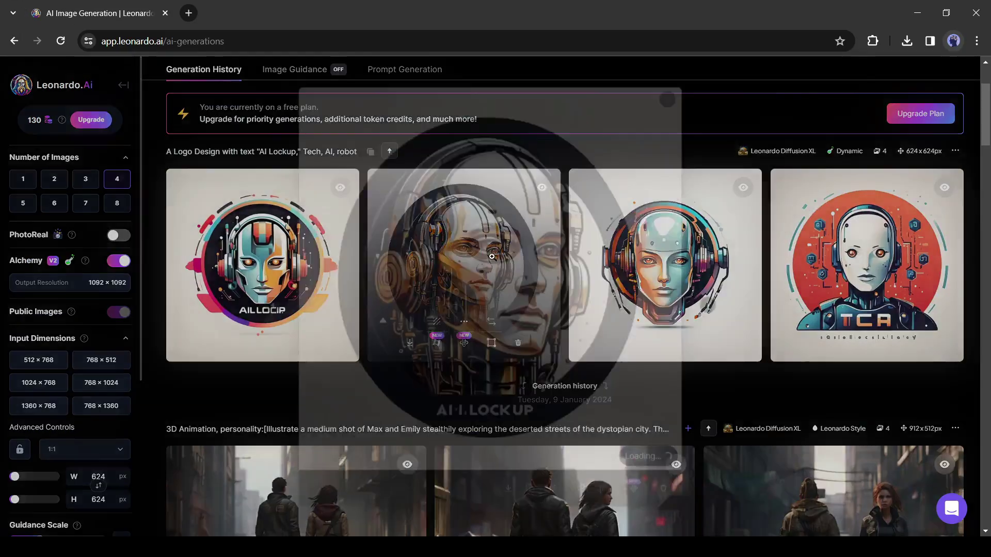
pyautogui.click(721, 308)
pyautogui.click(268, 309)
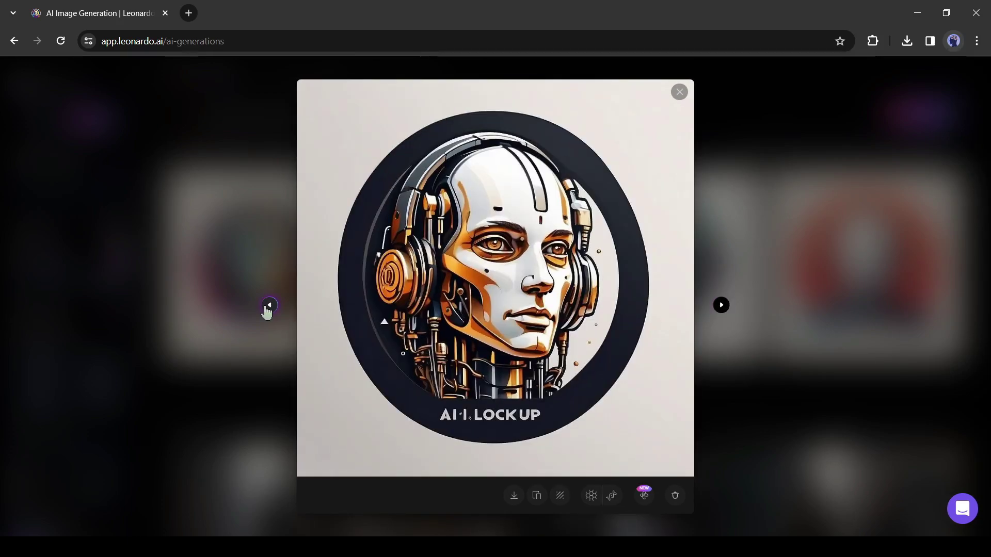
pyautogui.click(269, 309)
pyautogui.press('Escape')
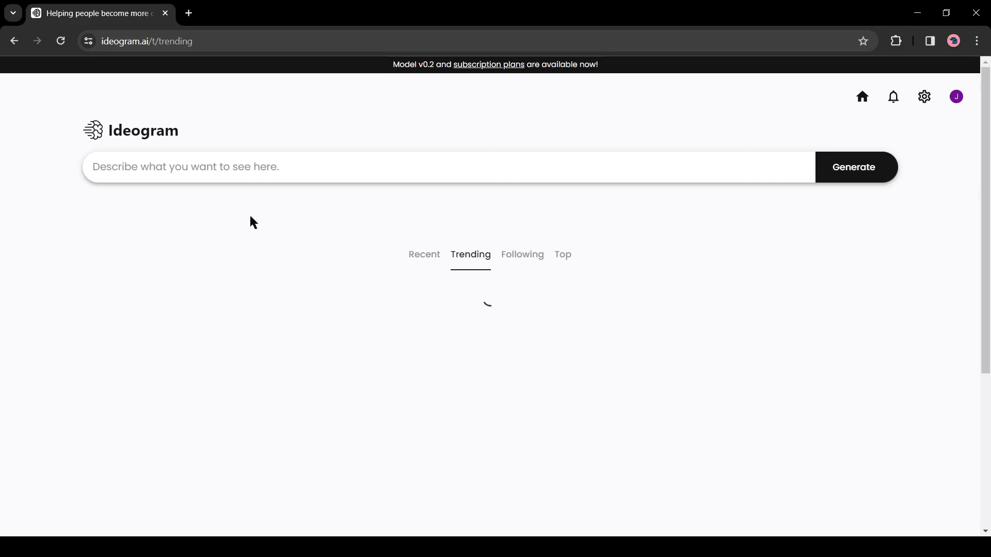
# Step: Generate logos from the pasted AI Lockup prompt and open the dark AI LOCKUP result
pyautogui.write('A Logo Design with text "AI Lockup," Tech, AI, robot')
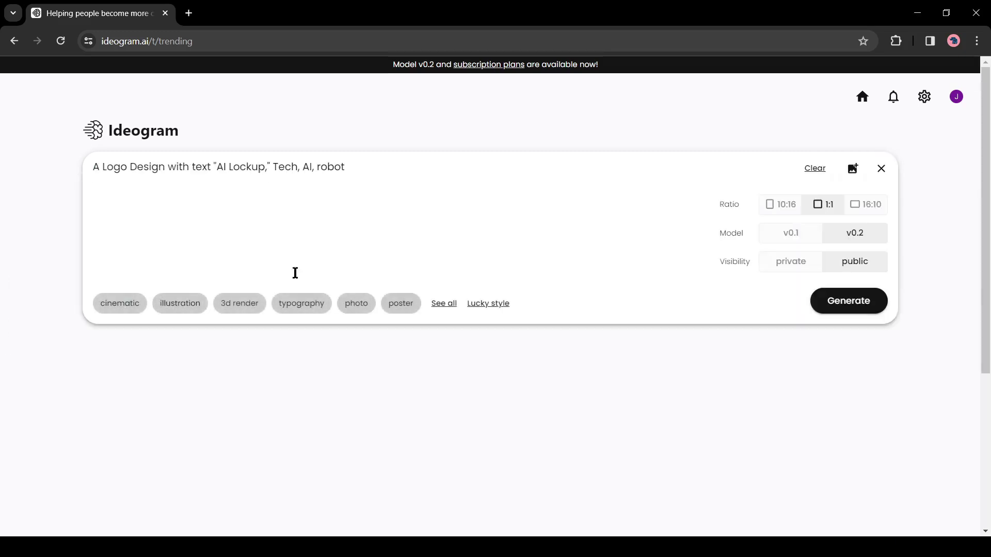
pyautogui.press('Return')
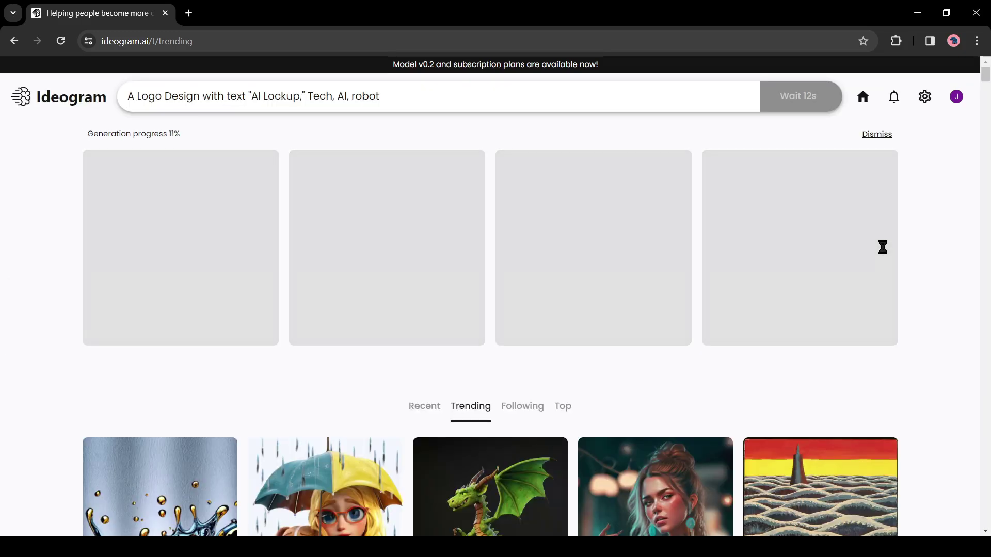
pyautogui.click(772, 289)
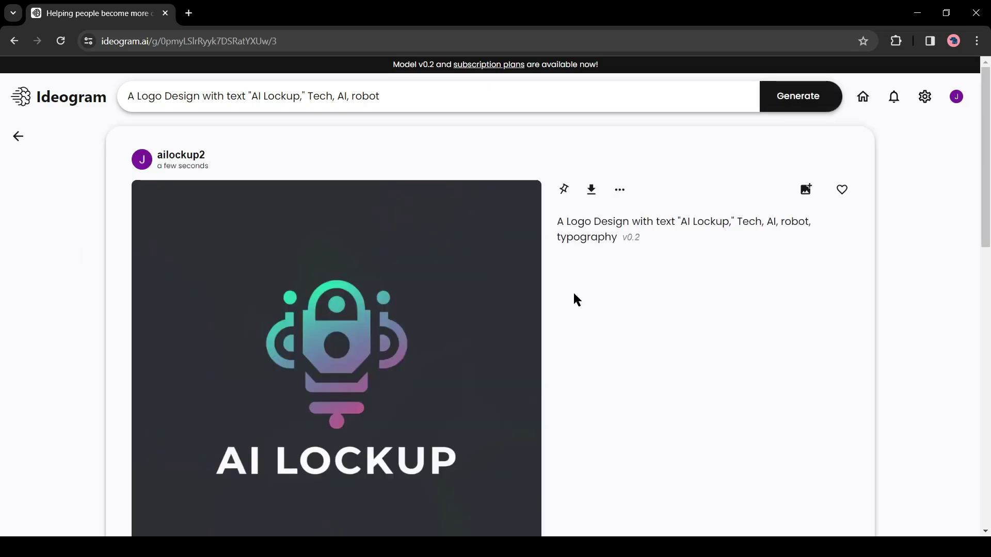
pyautogui.scroll(-2, 294, 354)
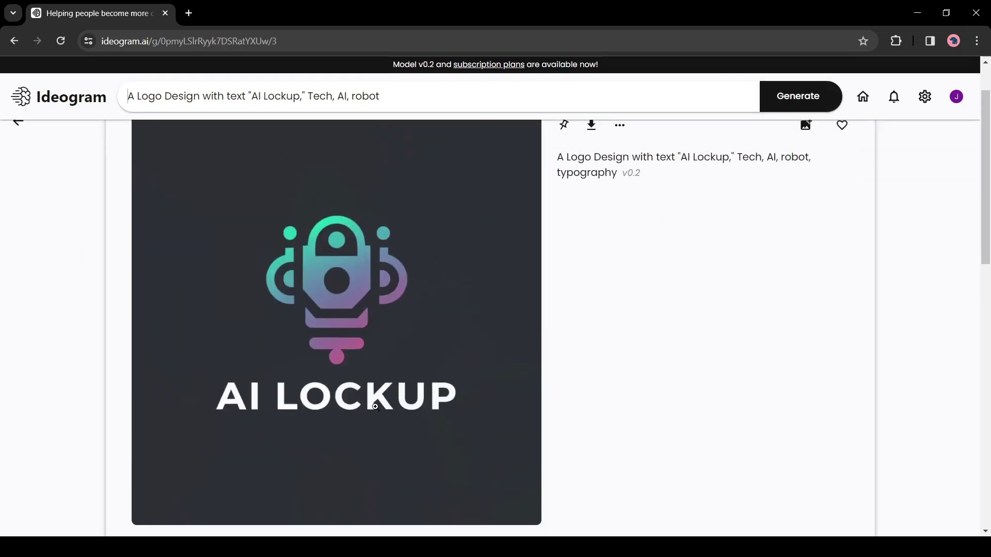
pyautogui.scroll(1, 452, 403)
pyautogui.scroll(-3, 347, 284)
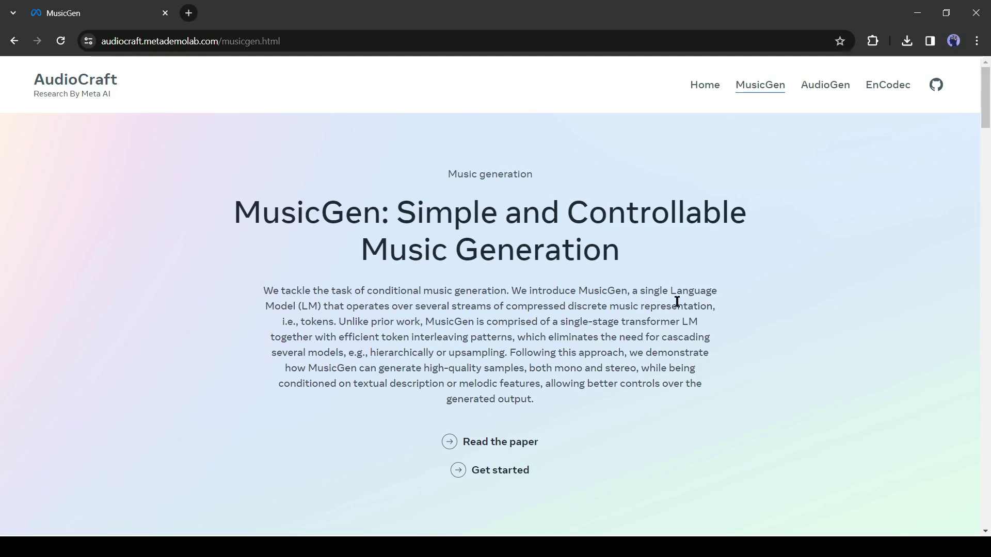
pyautogui.scroll(-1, 677, 302)
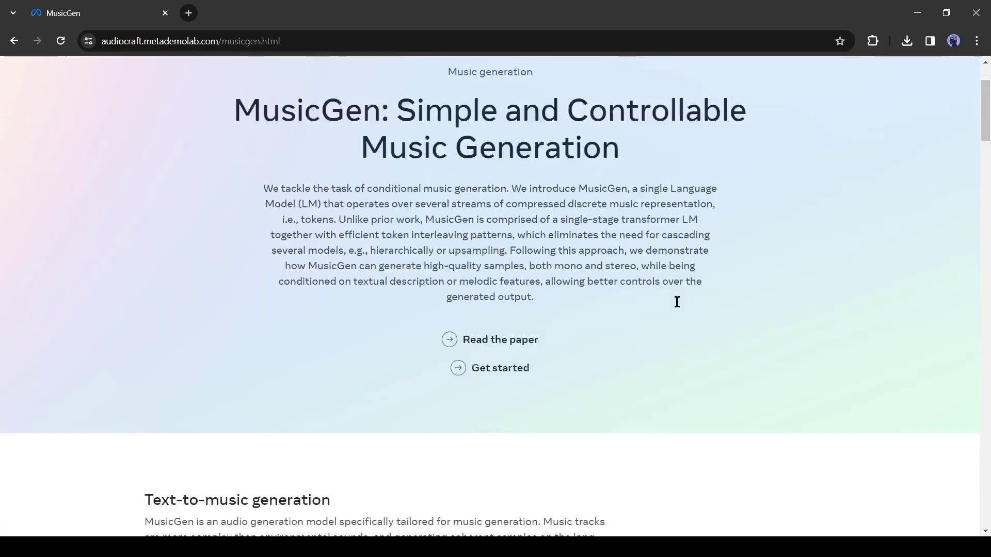
pyautogui.scroll(-2, 676, 302)
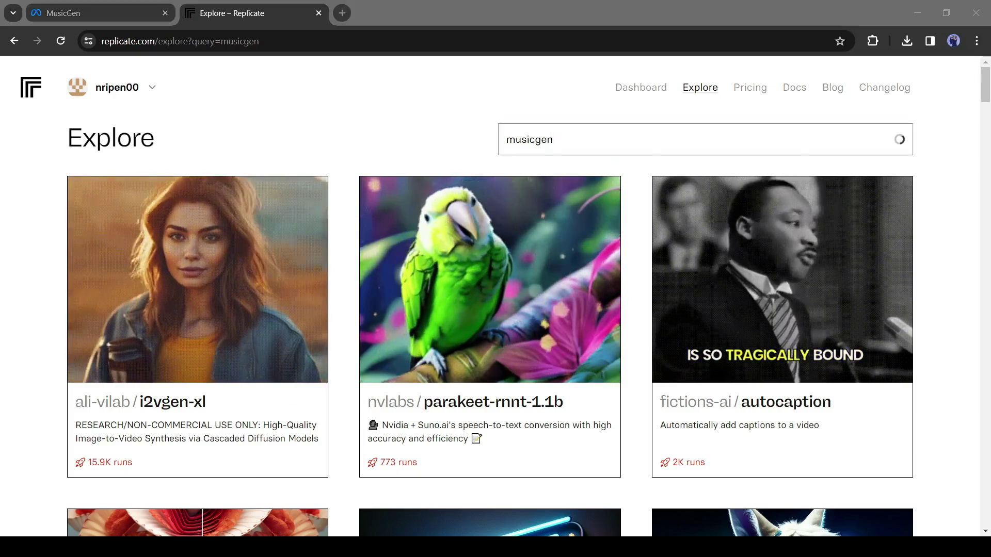
# Step: Find the meta/musicgen model and run it on the triumphant, cinematic melody prompt
pyautogui.hotkey('ctrl', 'a')
pyautogui.write('MusicGen')
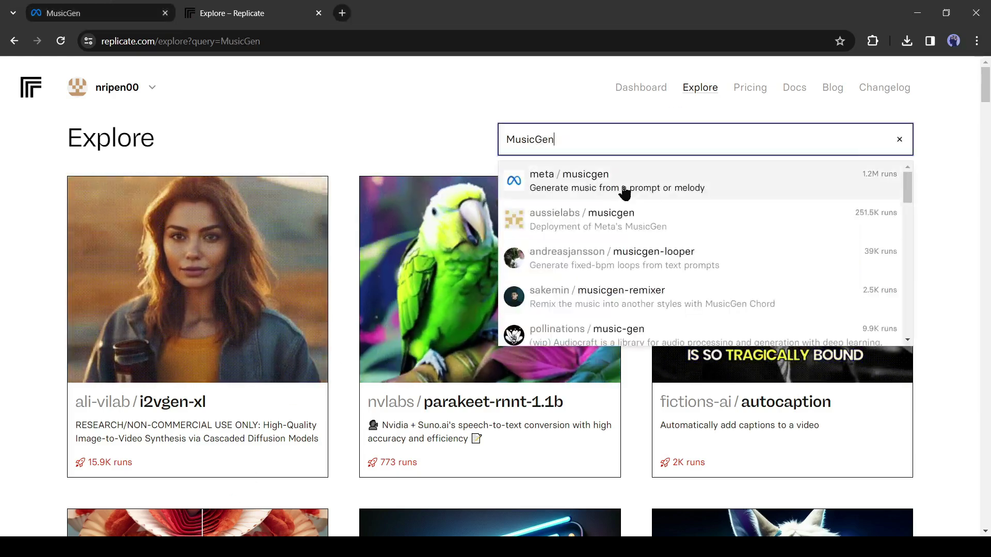
pyautogui.click(622, 184)
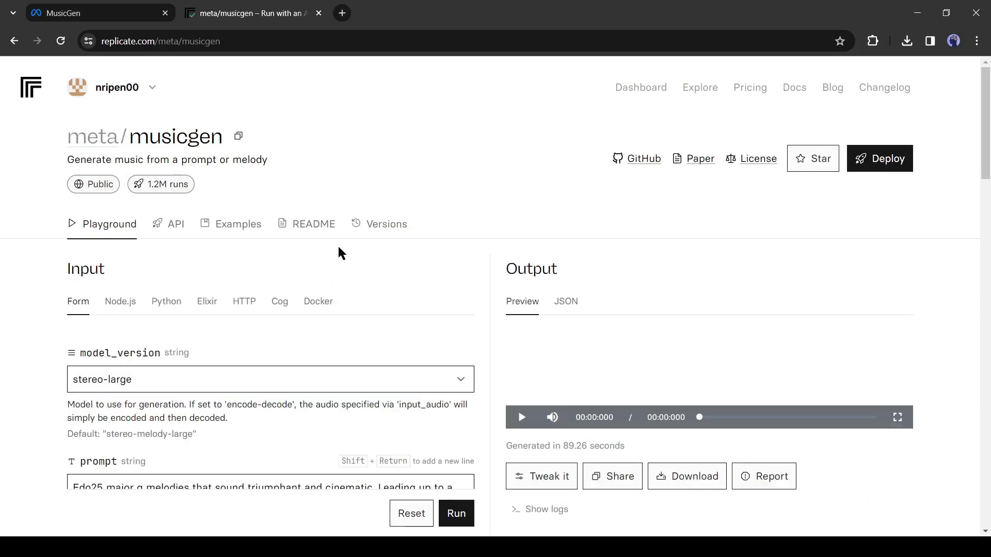
pyautogui.scroll(-2, 337, 246)
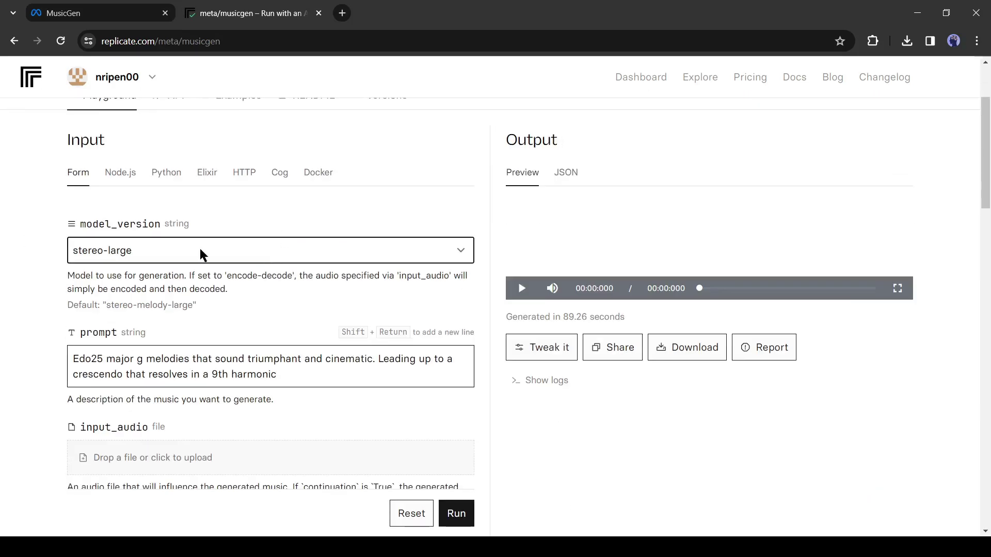
pyautogui.scroll(-2, 200, 249)
pyautogui.moveTo(81, 231); pyautogui.dragTo(299, 244)
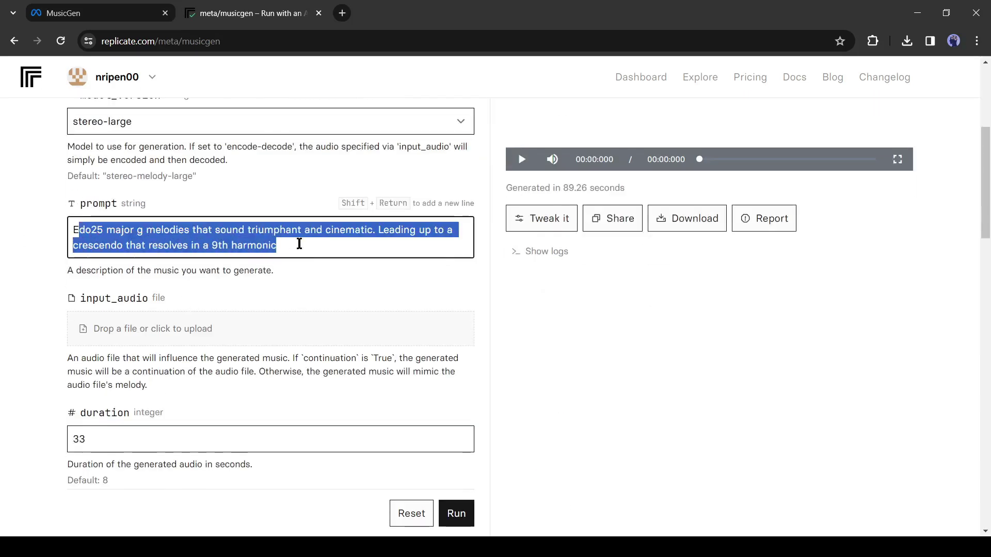
pyautogui.click(337, 259)
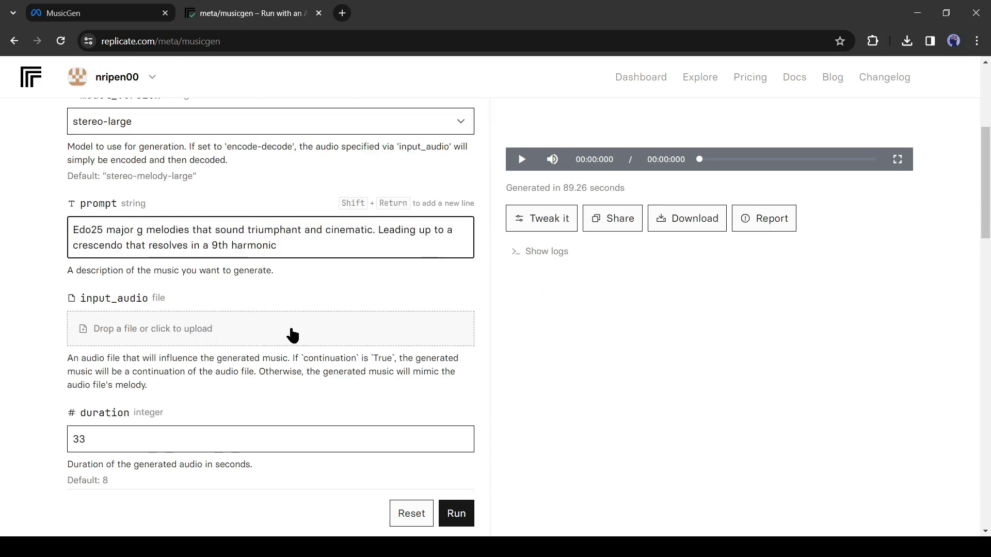
pyautogui.scroll(-2, 217, 355)
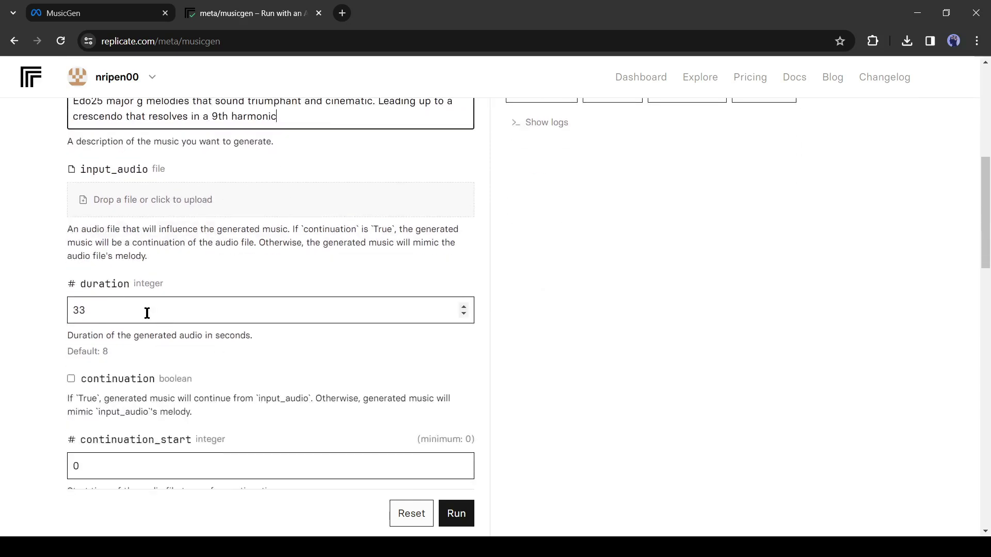
pyautogui.scroll(-3, 209, 350)
pyautogui.scroll(-3, 173, 302)
pyautogui.scroll(-3, 146, 349)
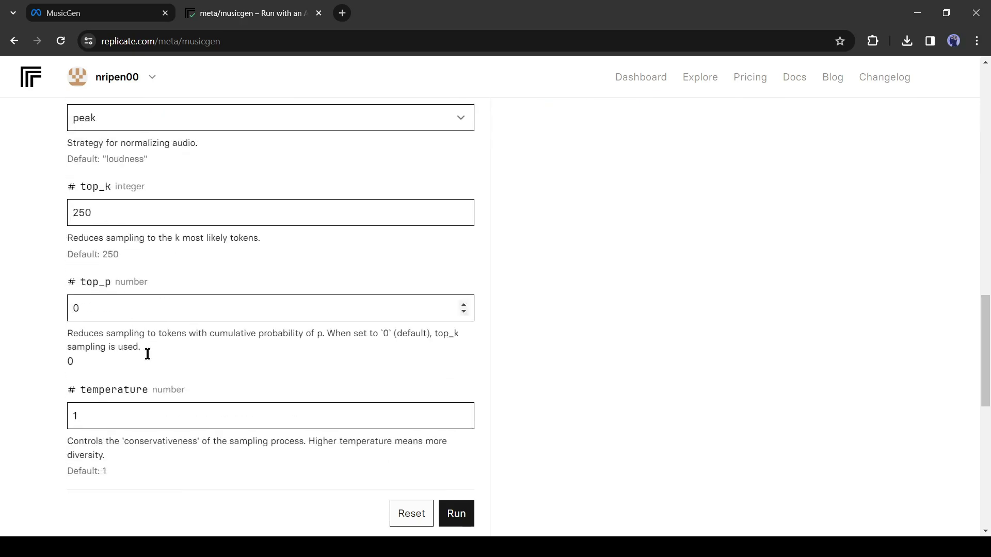
pyautogui.scroll(-3, 408, 483)
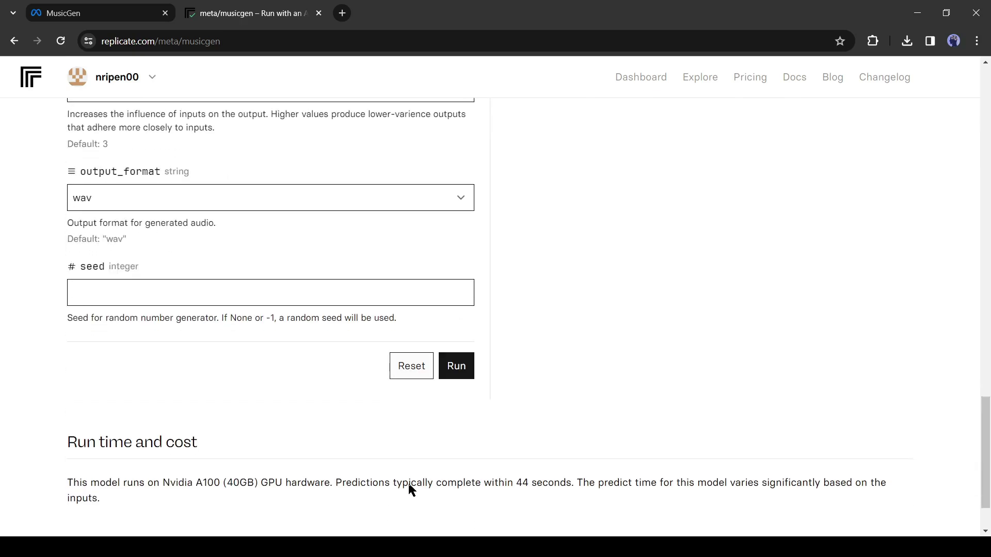
pyautogui.click(457, 371)
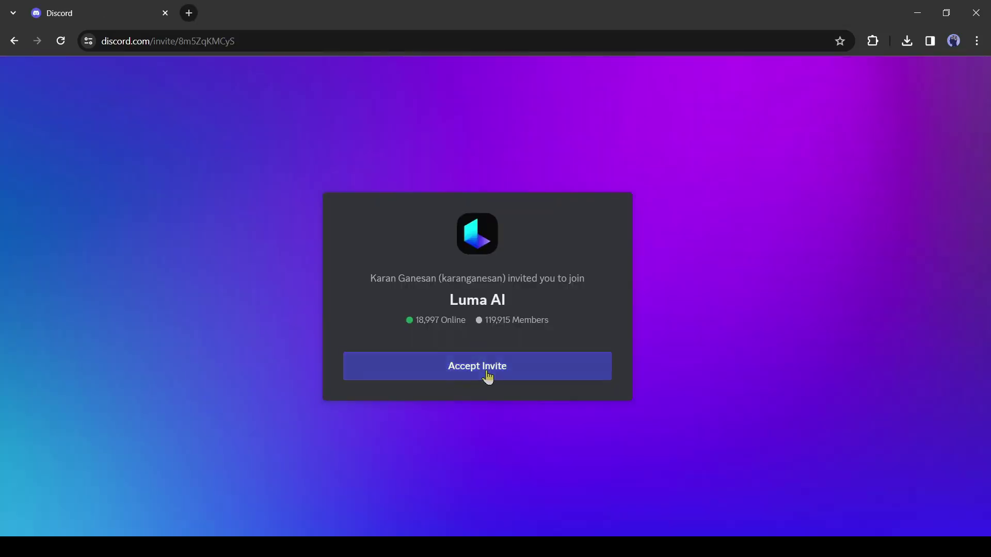
# Step: Join the Luma AI server and send a '/genie a cute dog' request in genie¹
pyautogui.click(489, 376)
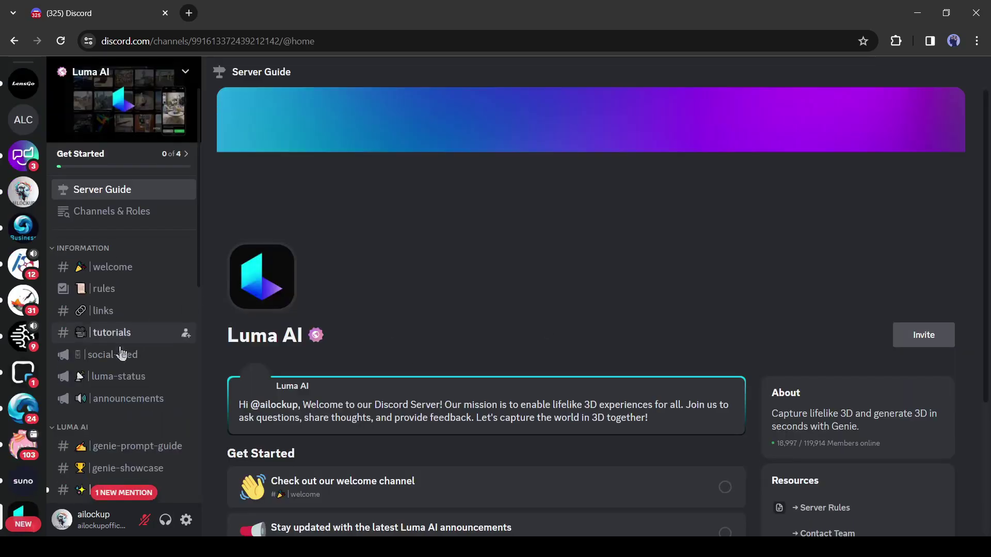
pyautogui.scroll(-3, 128, 348)
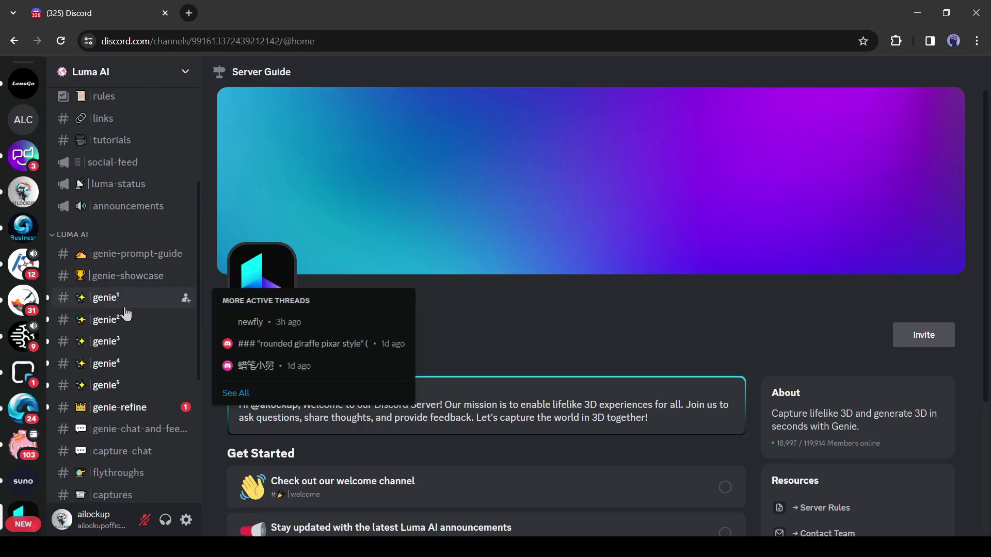
pyautogui.click(116, 304)
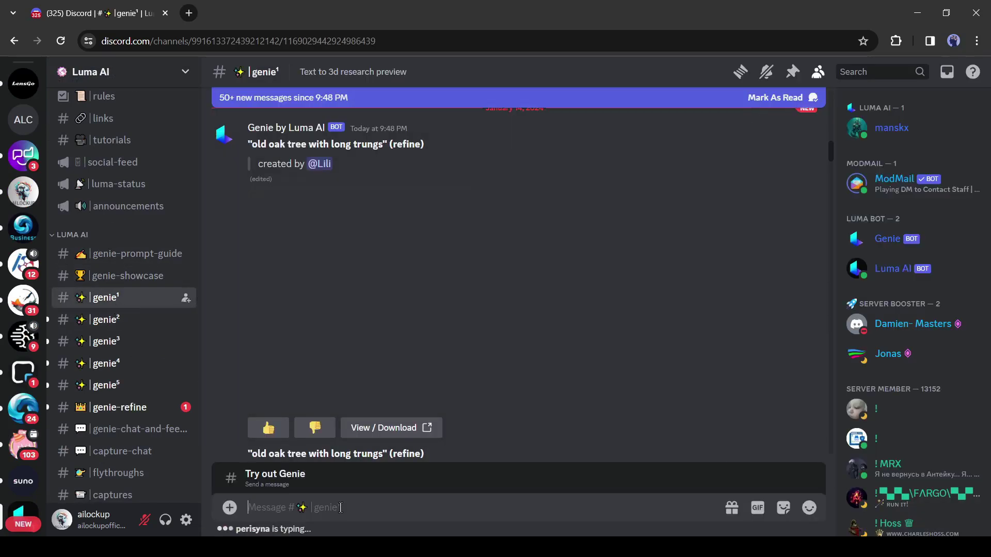
pyautogui.write('/')
pyautogui.press('Return')
pyautogui.write('a cute')
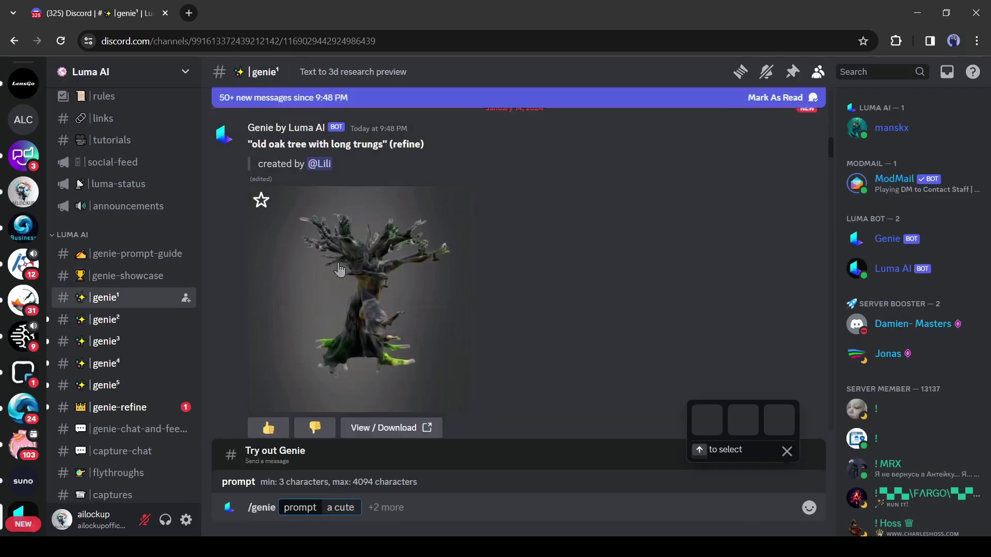
pyautogui.write(' dog')
pyautogui.press('Return')
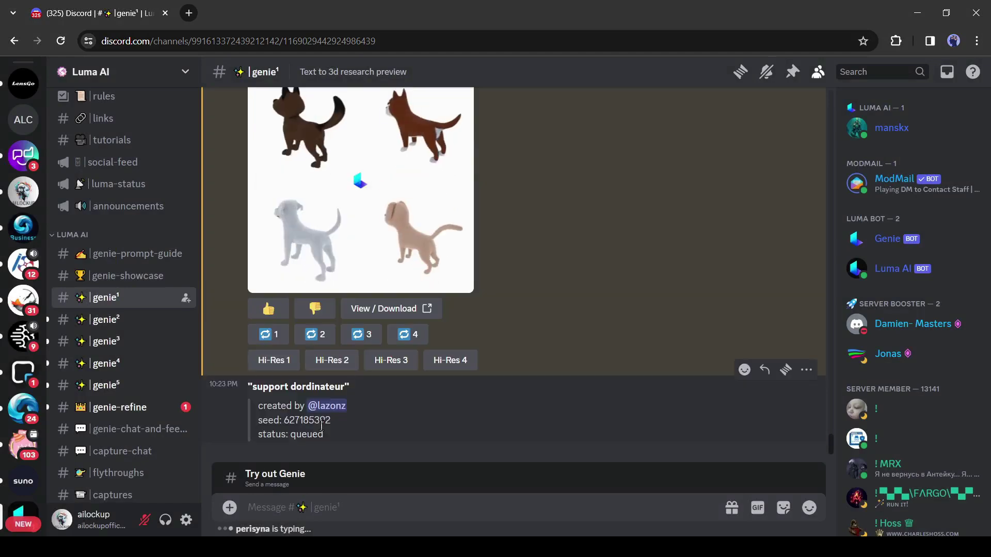
pyautogui.scroll(1, 339, 354)
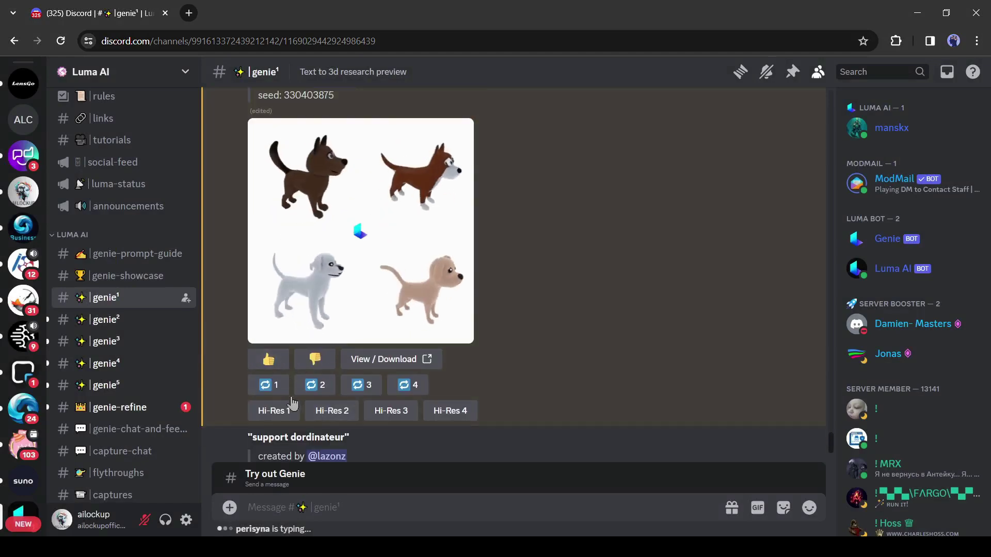
pyautogui.scroll(5, 340, 294)
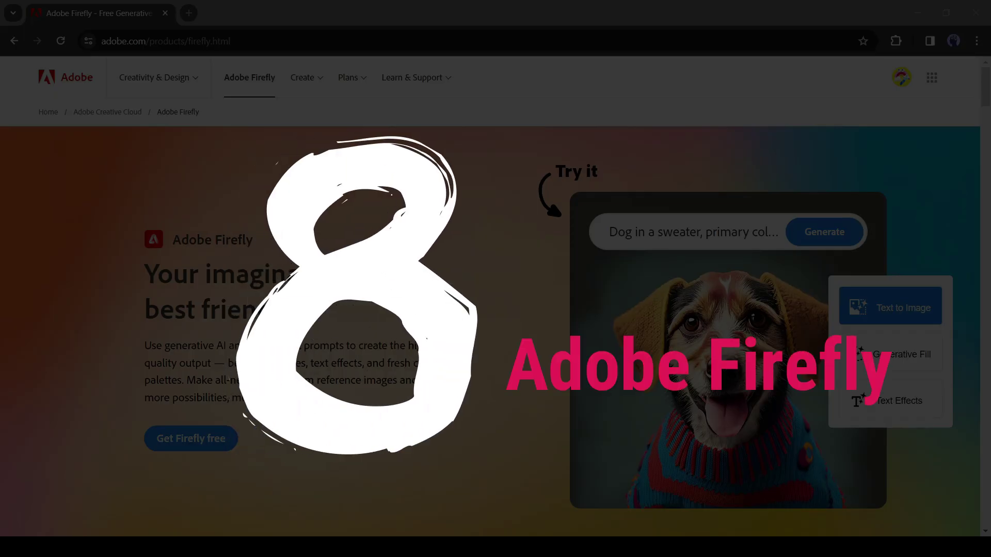
pyautogui.scroll(-5, 495, 334)
pyautogui.scroll(-2, 475, 200)
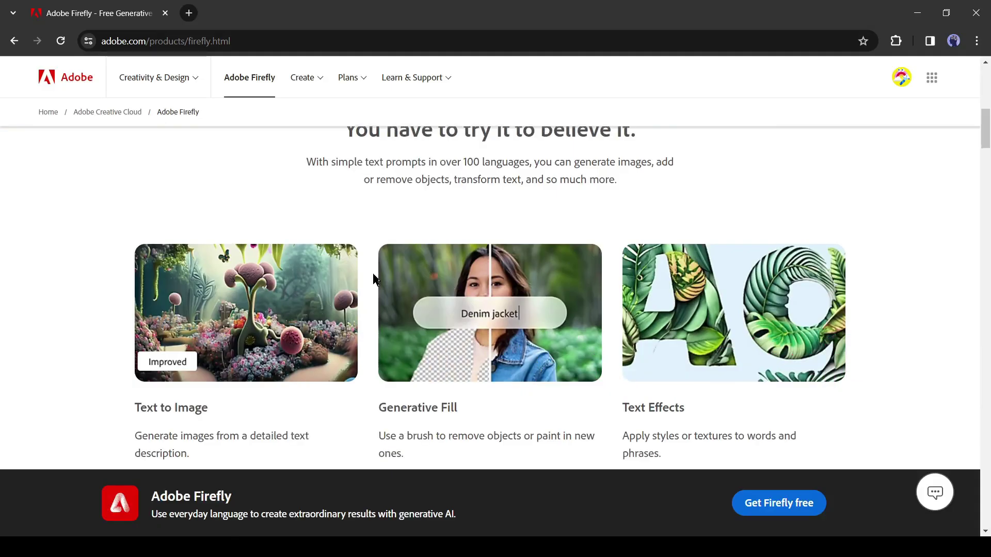
pyautogui.scroll(-2, 476, 200)
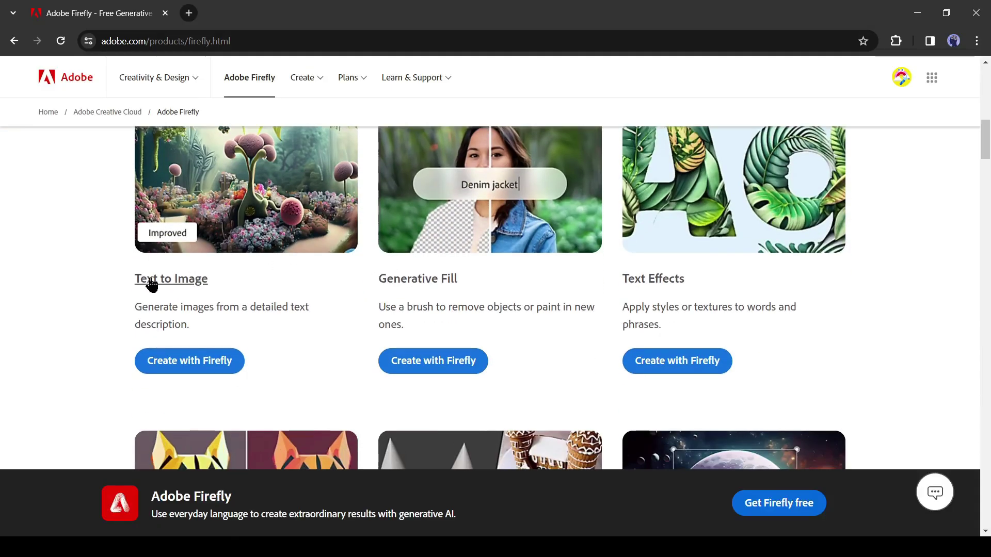
pyautogui.scroll(2, 151, 285)
pyautogui.scroll(-2, 629, 283)
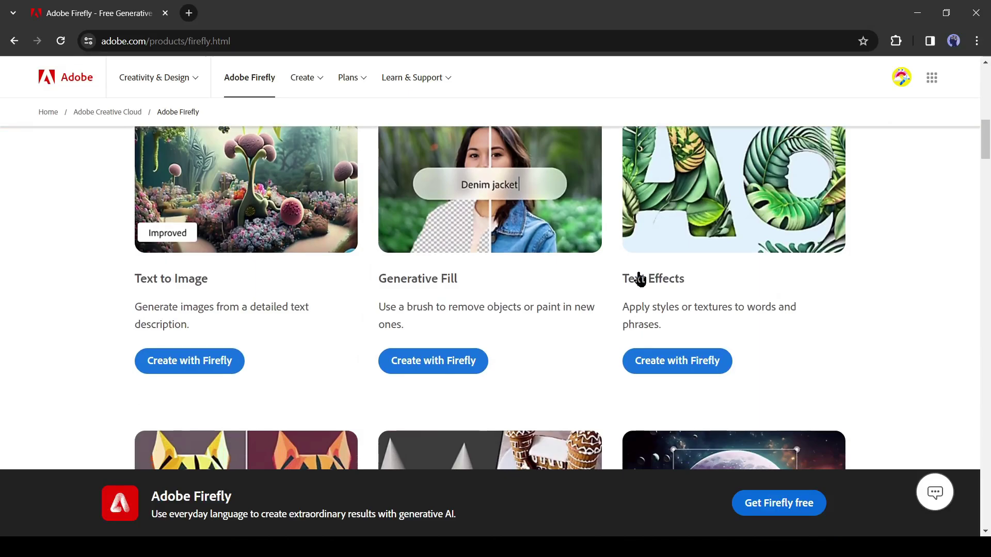
pyautogui.scroll(-2, 664, 286)
pyautogui.scroll(-2, 306, 277)
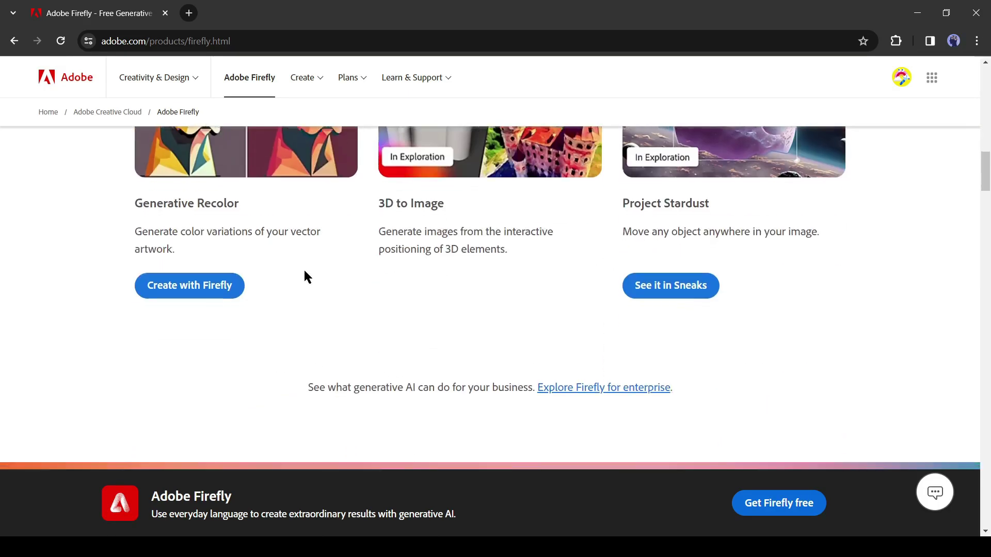
pyautogui.scroll(-2, 418, 270)
pyautogui.scroll(4, 418, 270)
pyautogui.scroll(3, 418, 270)
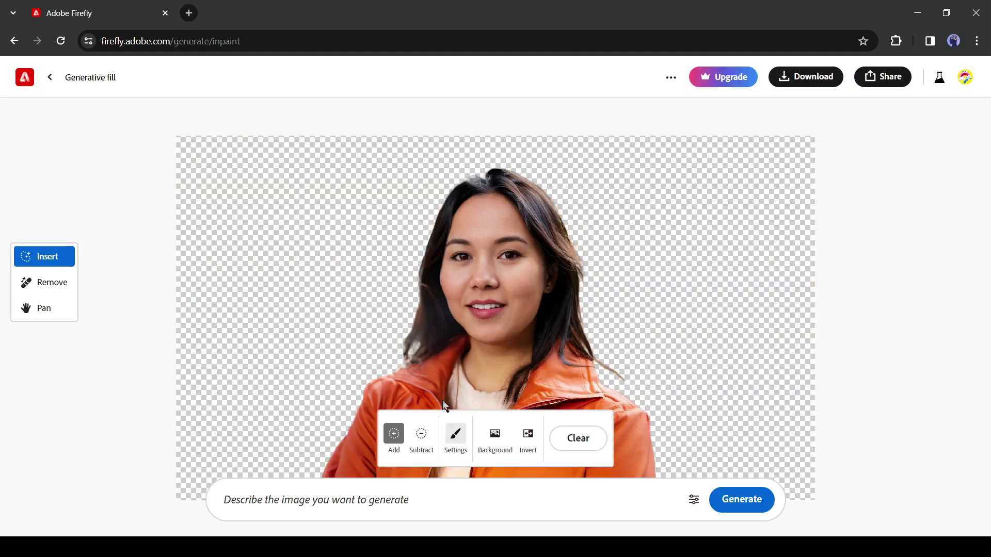
# Step: Generate an 'a cafe' background behind the woman, compare variations, and keep the first
pyautogui.click(344, 504)
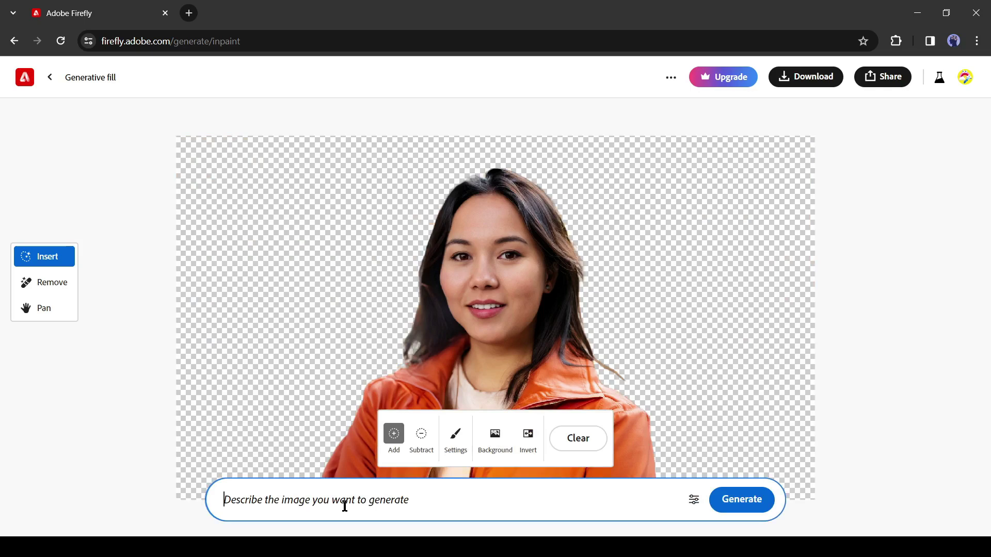
pyautogui.write('a cafe')
pyautogui.click(767, 505)
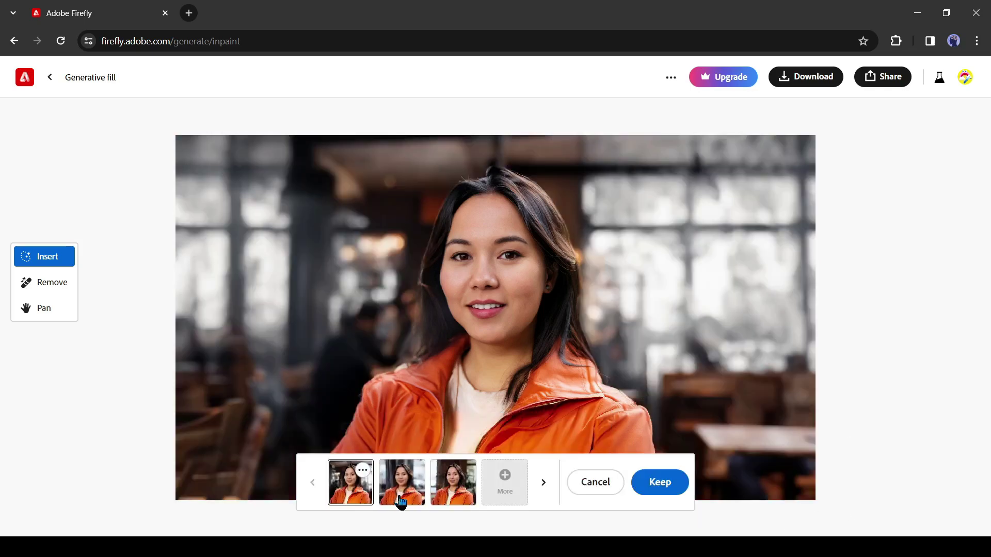
pyautogui.click(401, 496)
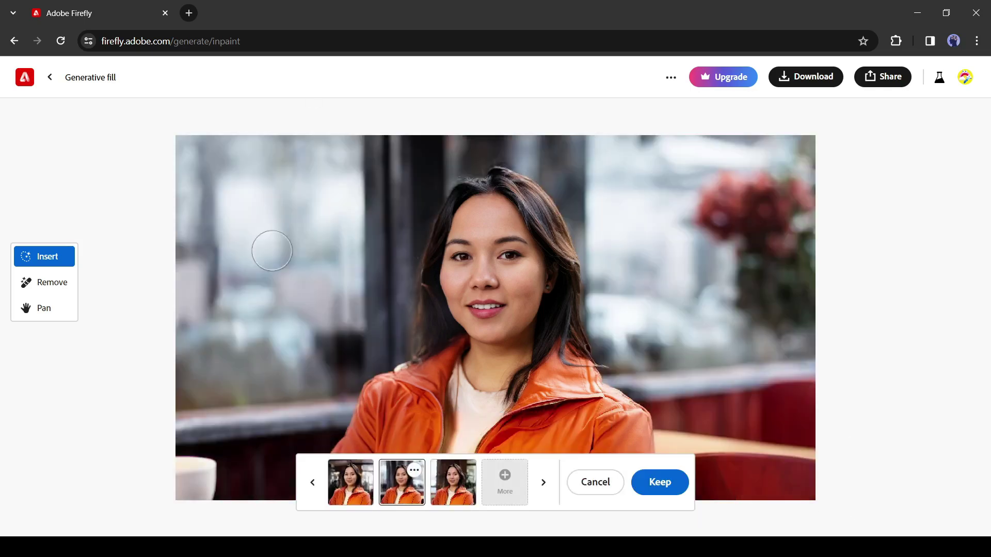
pyautogui.click(356, 496)
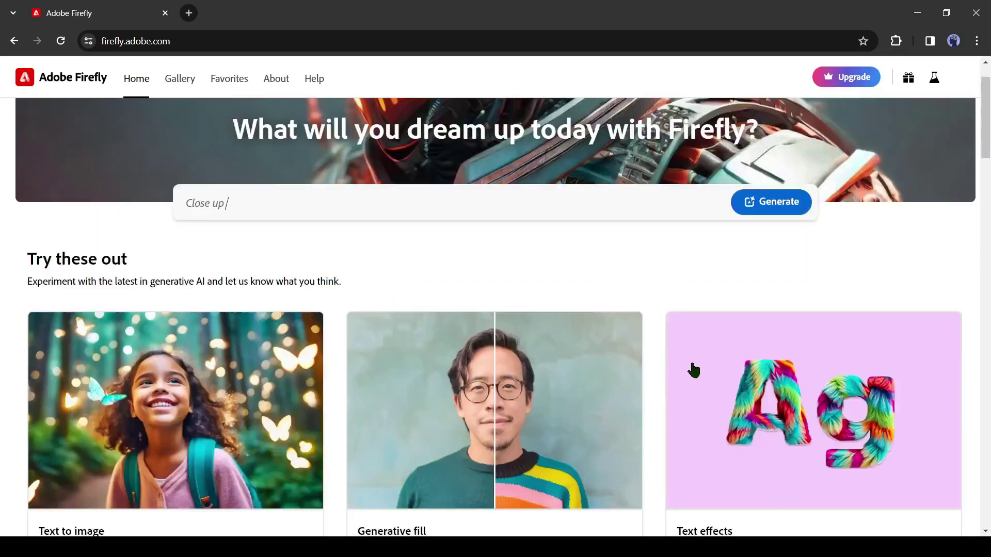
pyautogui.scroll(-2, 697, 364)
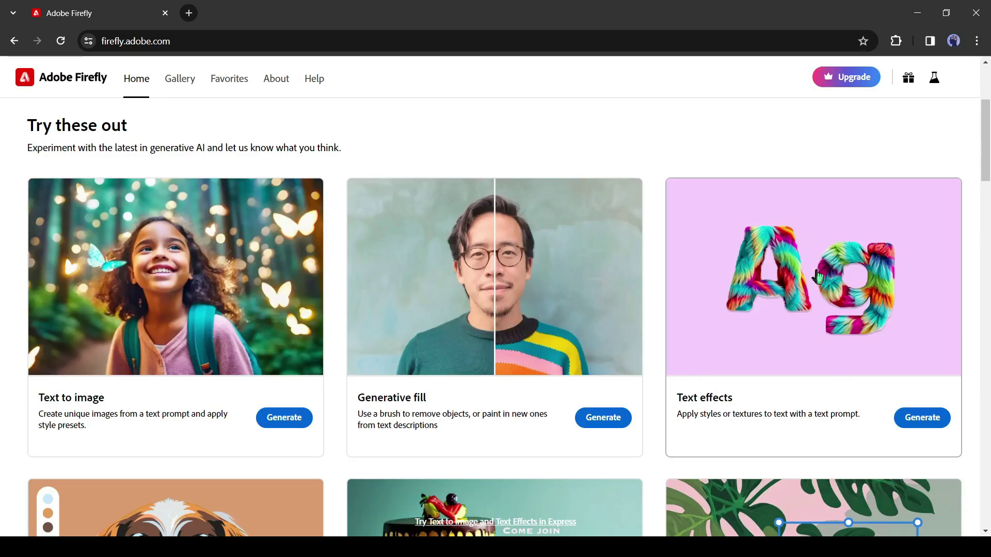
pyautogui.scroll(-3, 793, 335)
pyautogui.scroll(-3, 792, 334)
pyautogui.scroll(-6, 879, 364)
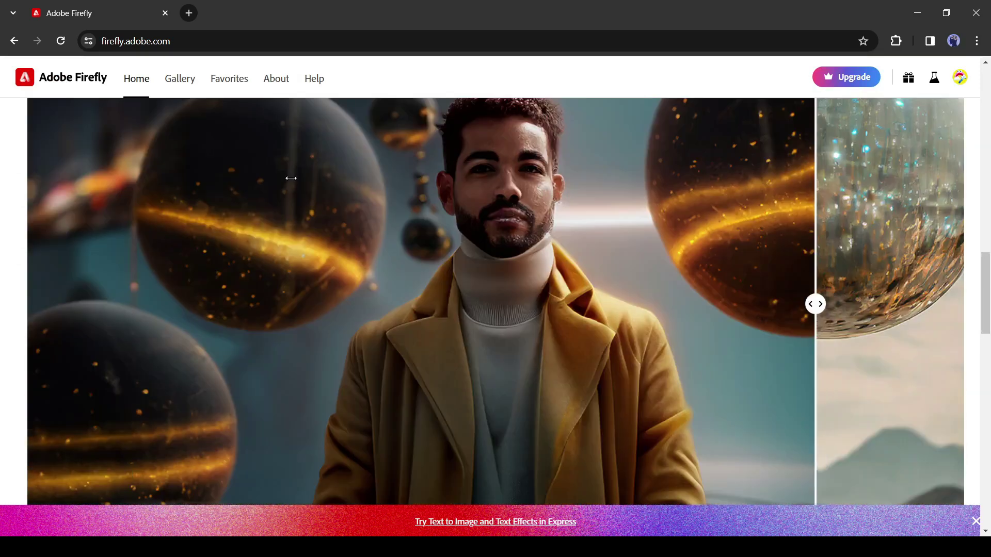
pyautogui.scroll(2, 481, 203)
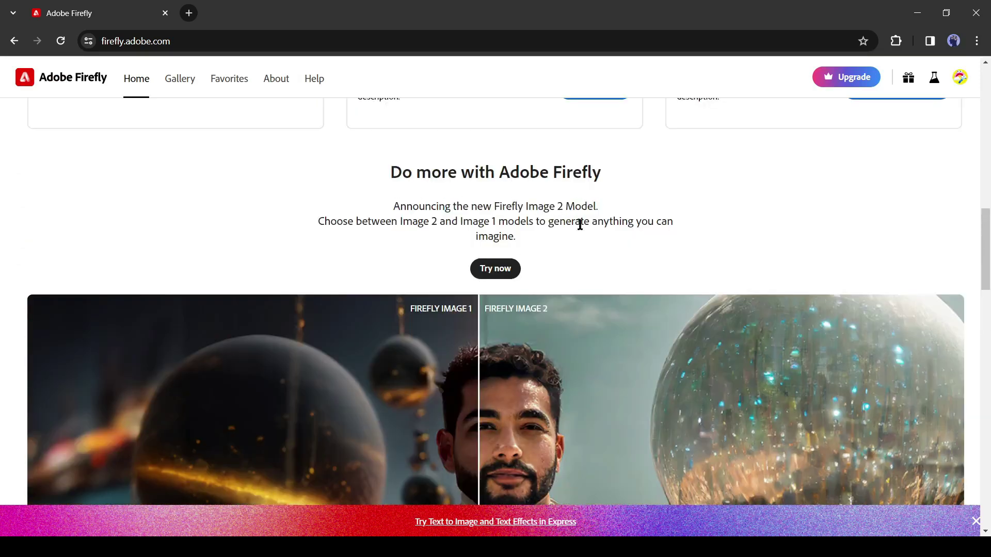
pyautogui.scroll(-1, 563, 249)
pyautogui.scroll(-3, 564, 248)
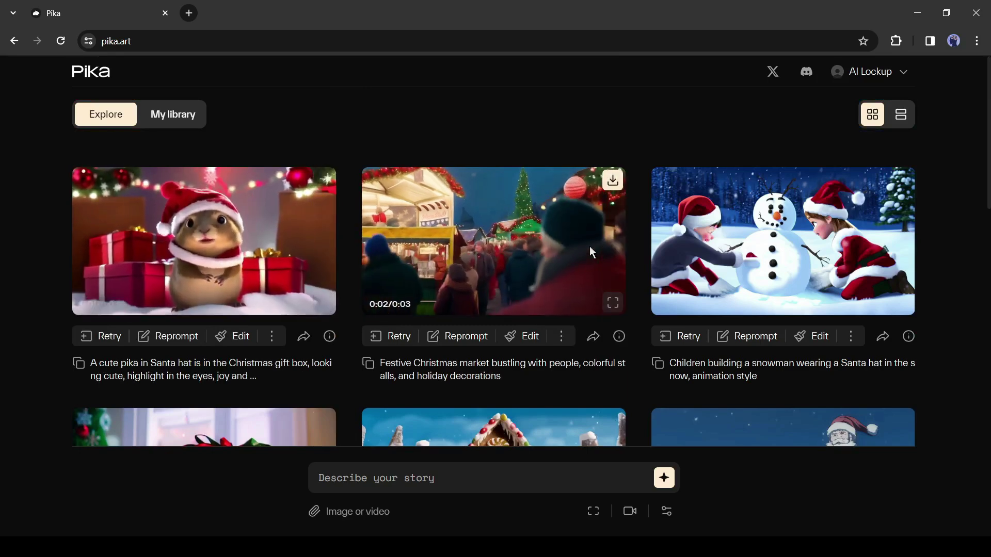
pyautogui.moveTo(494, 241)
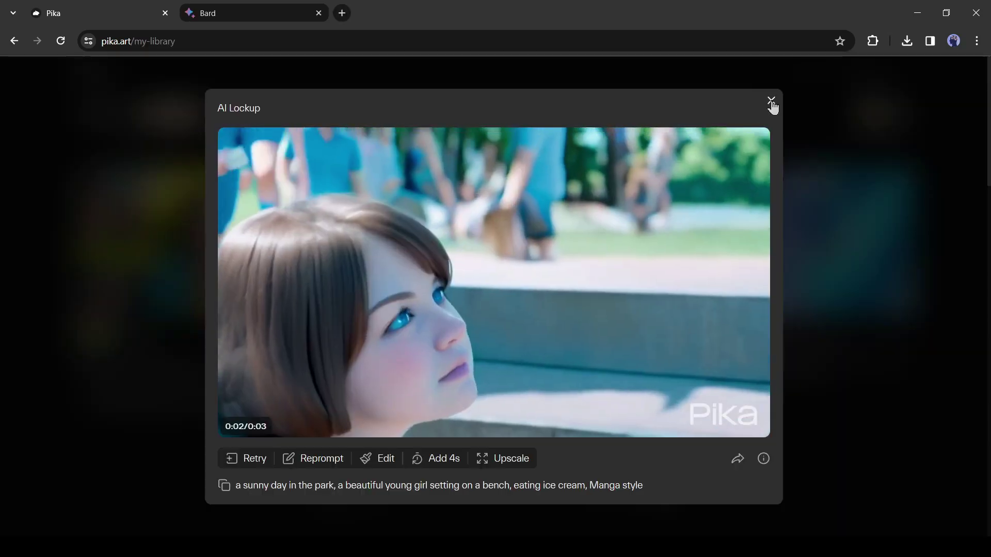
# Step: Open Pika's library and enlarge the comic book style clip of the girl eating ice cream
pyautogui.click(769, 104)
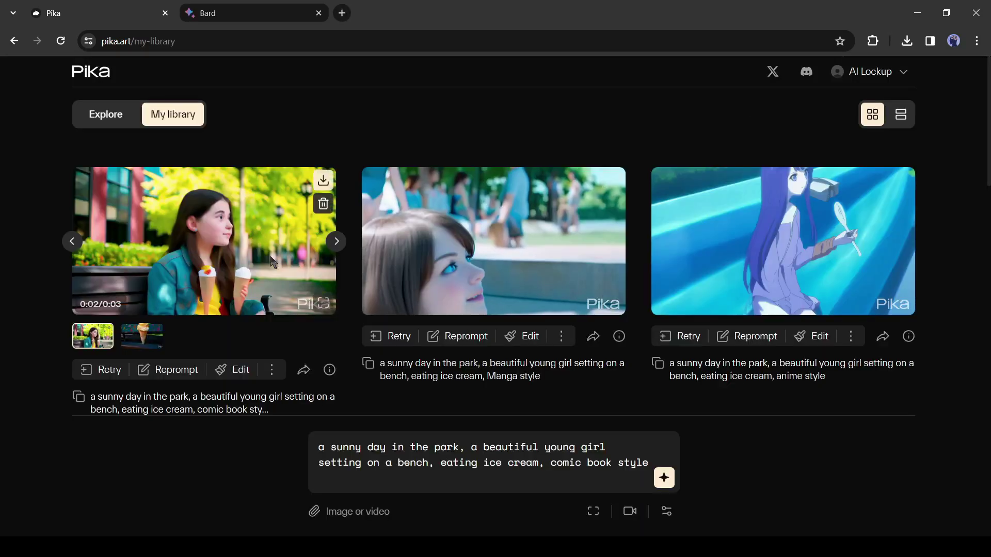
pyautogui.click(323, 304)
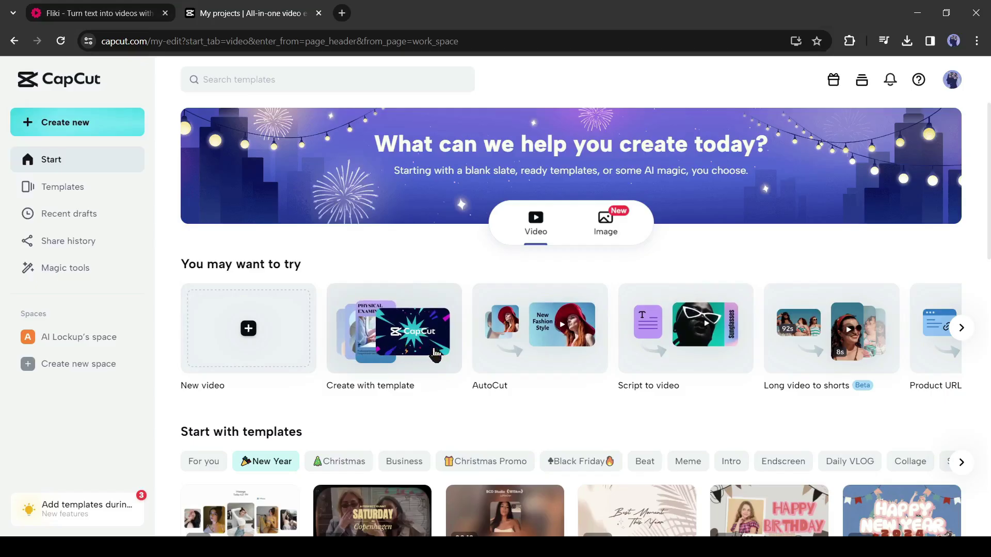
pyautogui.scroll(-2, 496, 418)
pyautogui.scroll(-3, 495, 418)
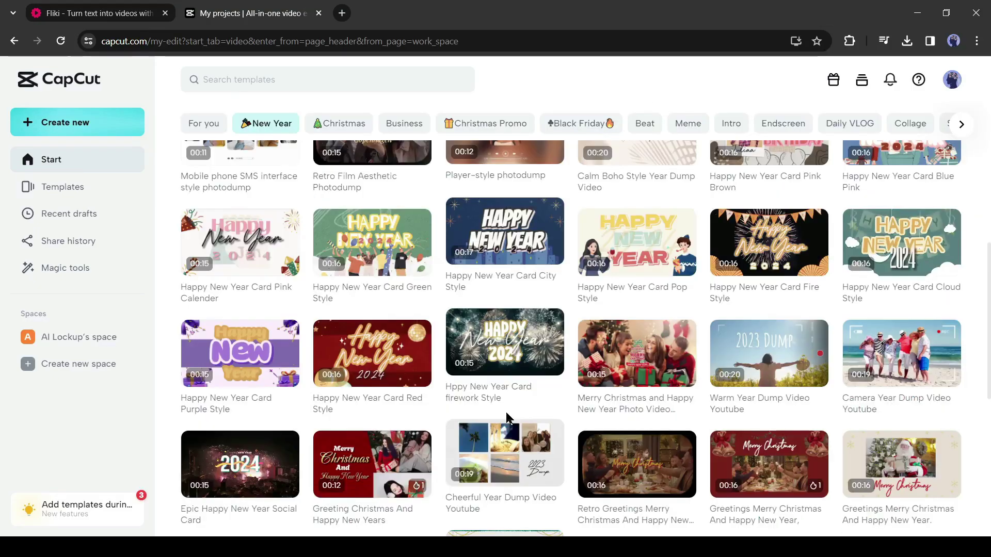
pyautogui.scroll(-2, 511, 410)
pyautogui.scroll(1, 518, 408)
pyautogui.scroll(3, 521, 407)
pyautogui.scroll(2, 488, 398)
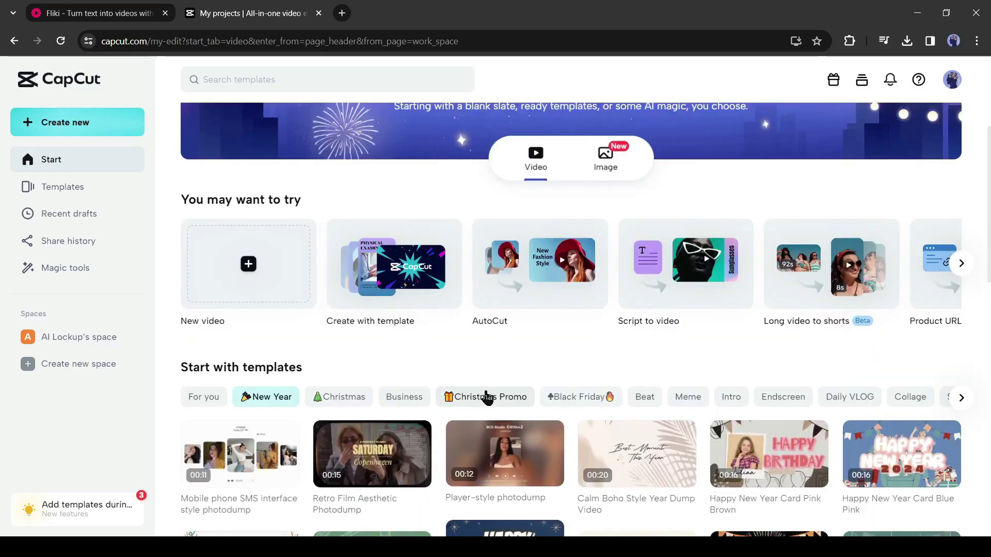
pyautogui.scroll(2, 489, 147)
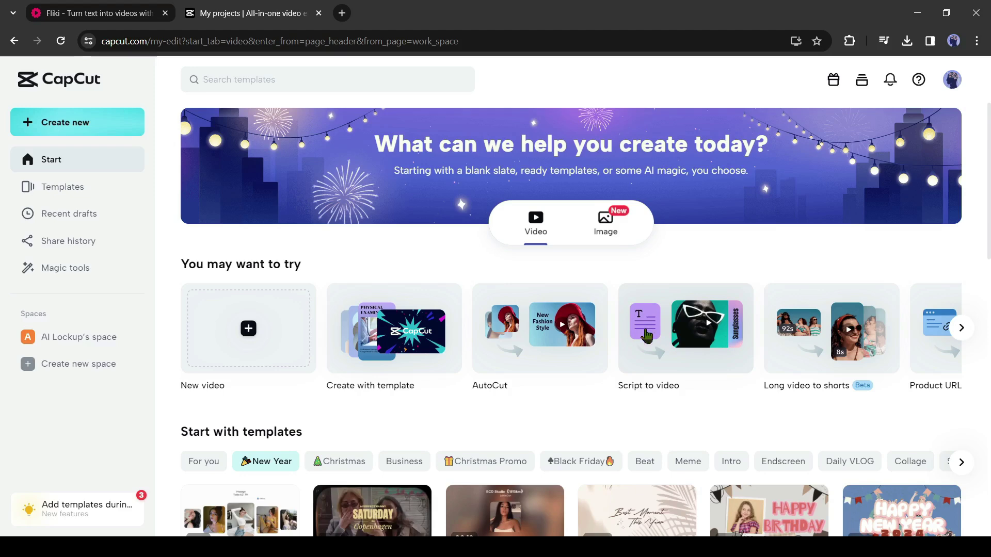
# Step: Browse more CapCut video suggestions, then open the Magic tools collection
pyautogui.click(961, 328)
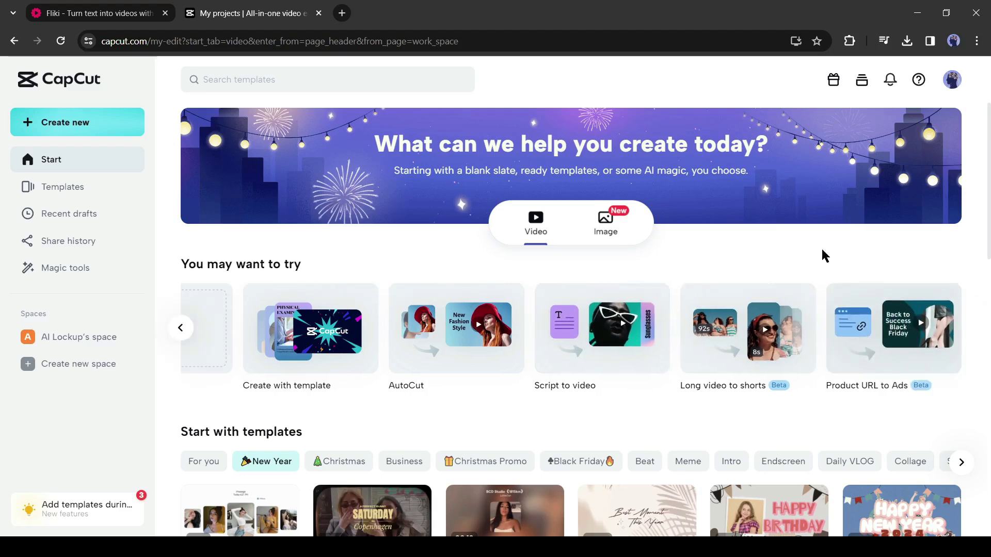
pyautogui.click(79, 271)
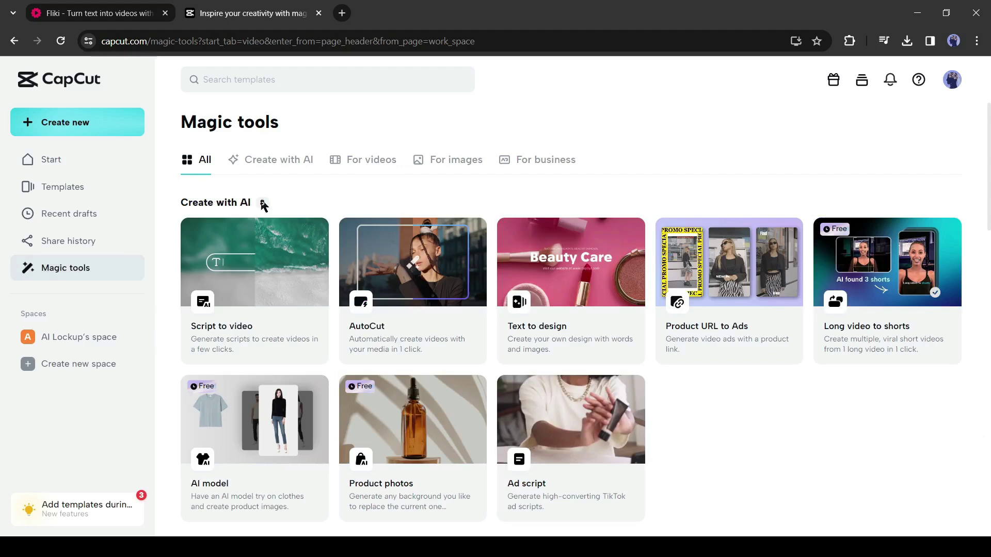
pyautogui.scroll(-1, 254, 281)
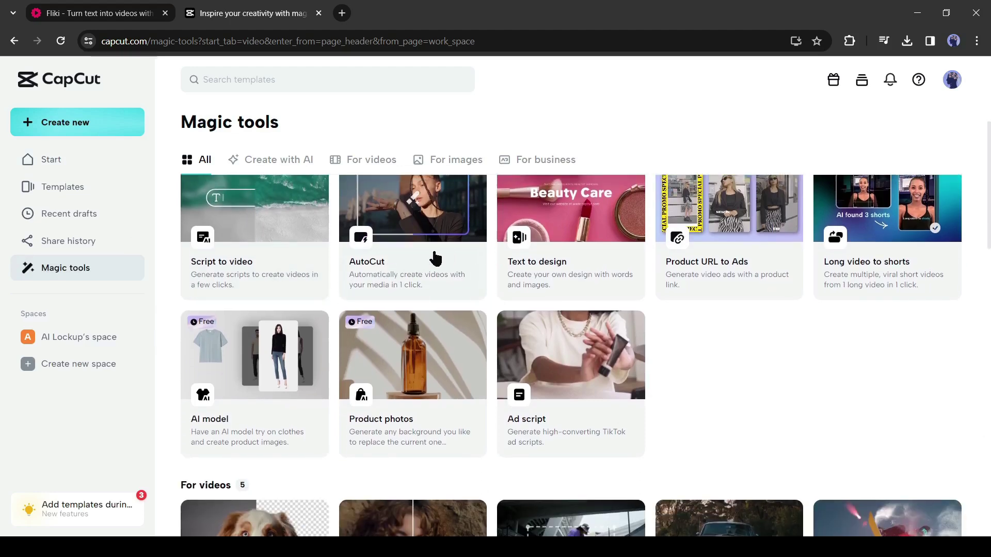
pyautogui.scroll(1, 458, 261)
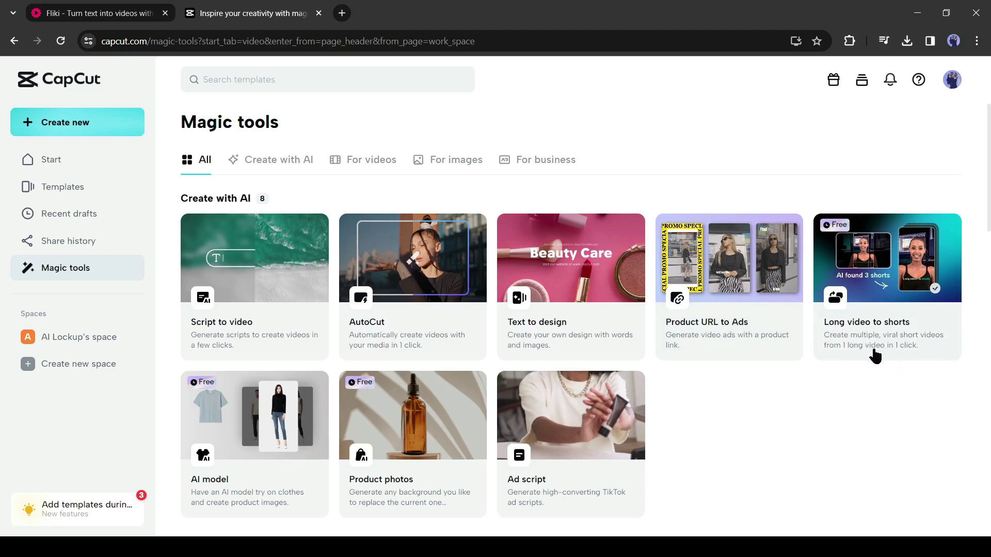
pyautogui.scroll(-3, 879, 357)
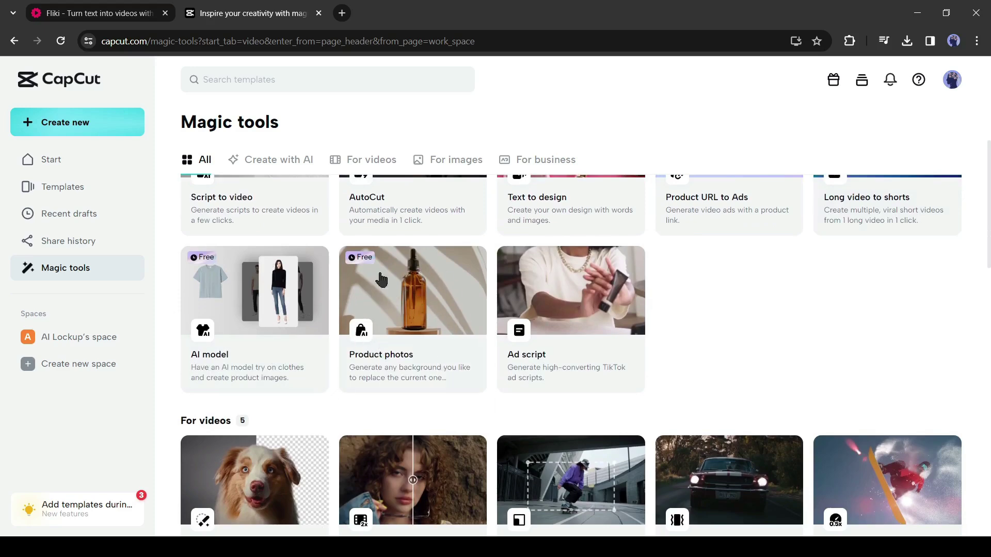
pyautogui.scroll(-1, 370, 309)
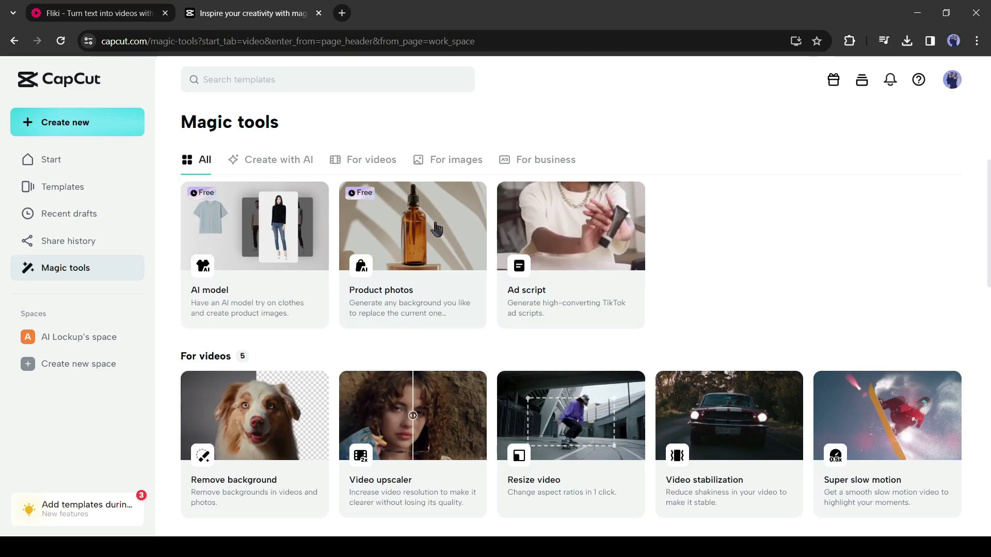
pyautogui.scroll(-2, 436, 229)
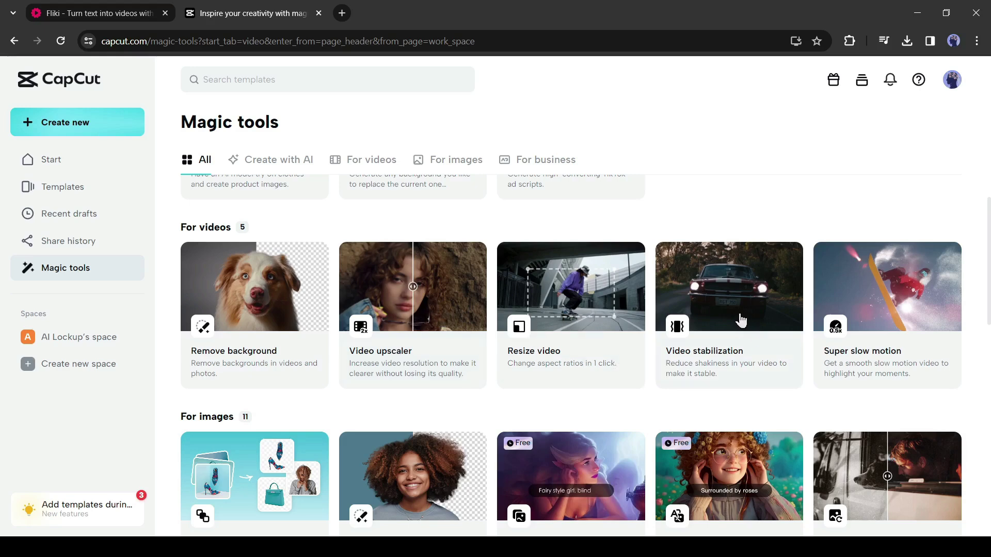
pyautogui.scroll(-1, 853, 333)
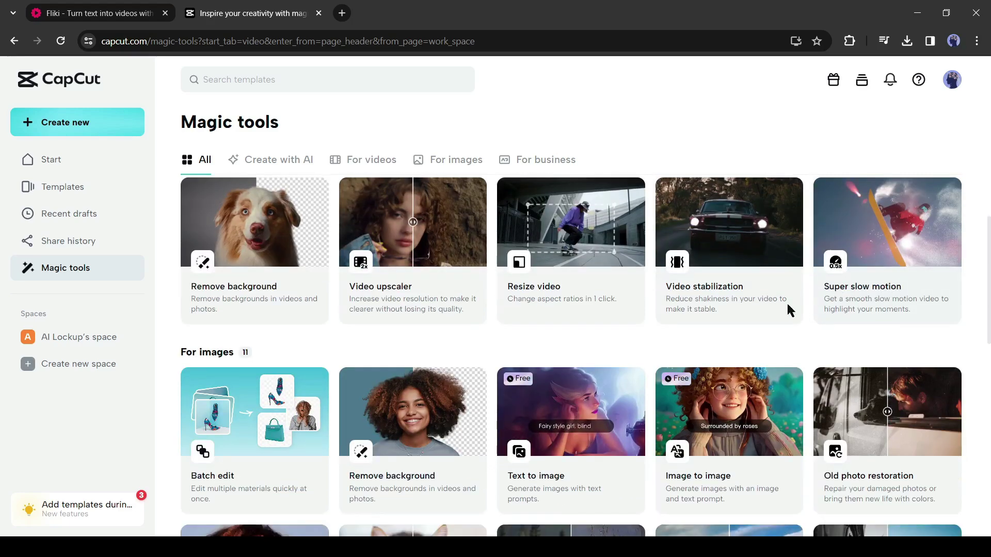
pyautogui.scroll(-3, 787, 304)
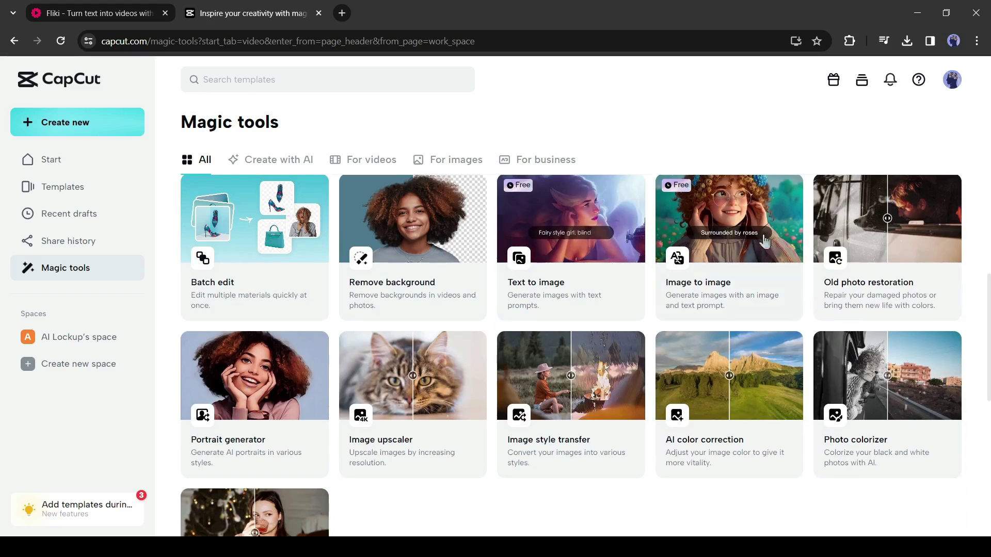
pyautogui.scroll(-2, 895, 250)
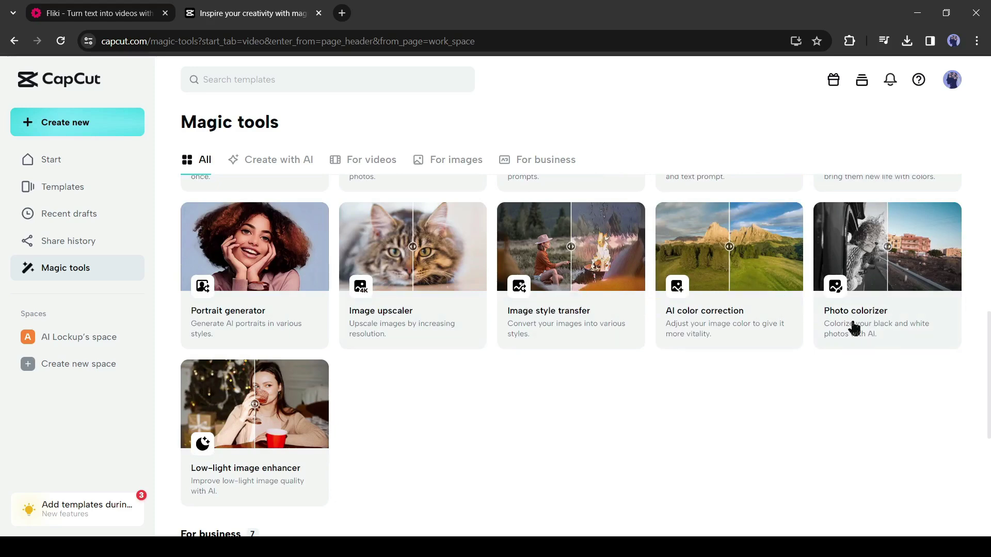
pyautogui.scroll(-2, 701, 352)
pyautogui.scroll(-1, 554, 375)
pyautogui.scroll(-1, 548, 375)
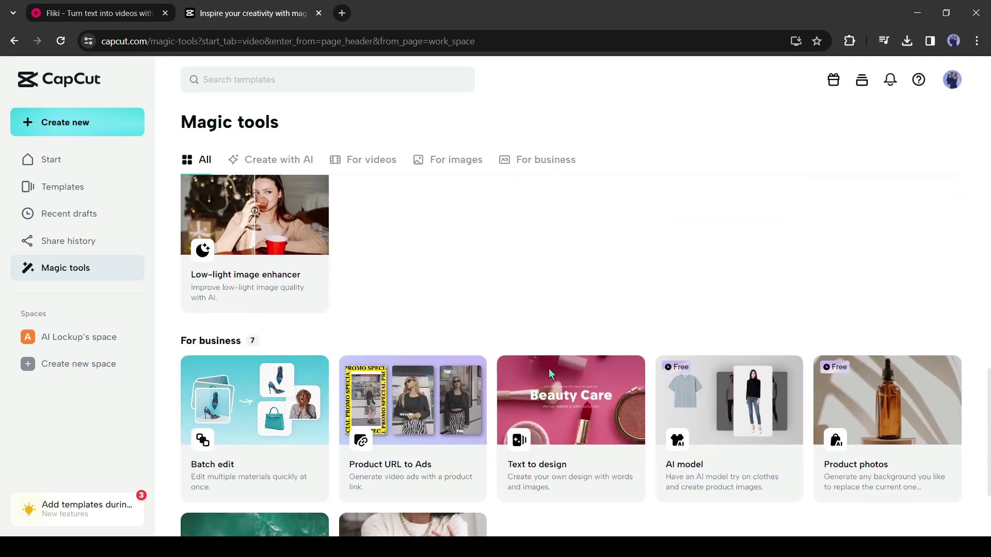
pyautogui.scroll(-1, 549, 377)
pyautogui.scroll(-1, 548, 375)
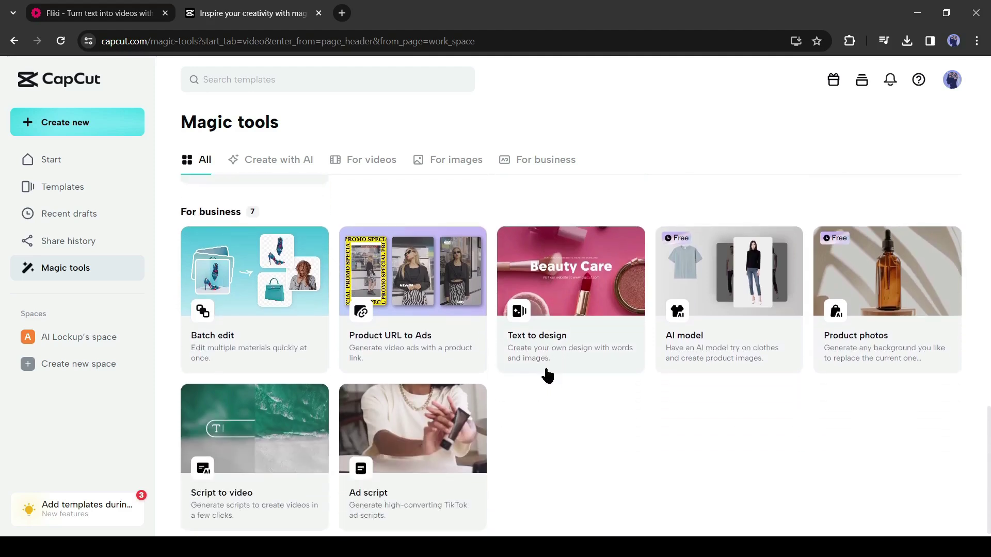
pyautogui.scroll(-1, 547, 375)
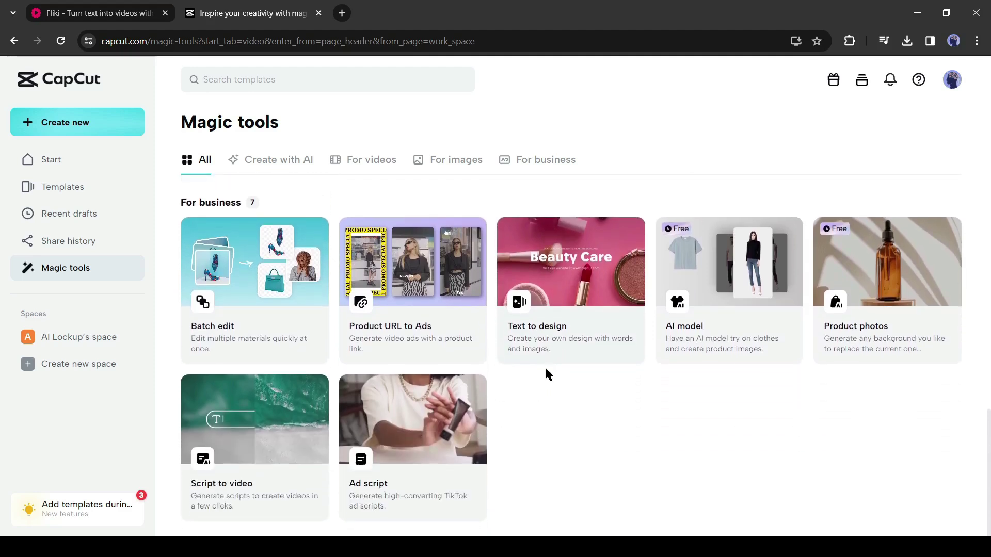